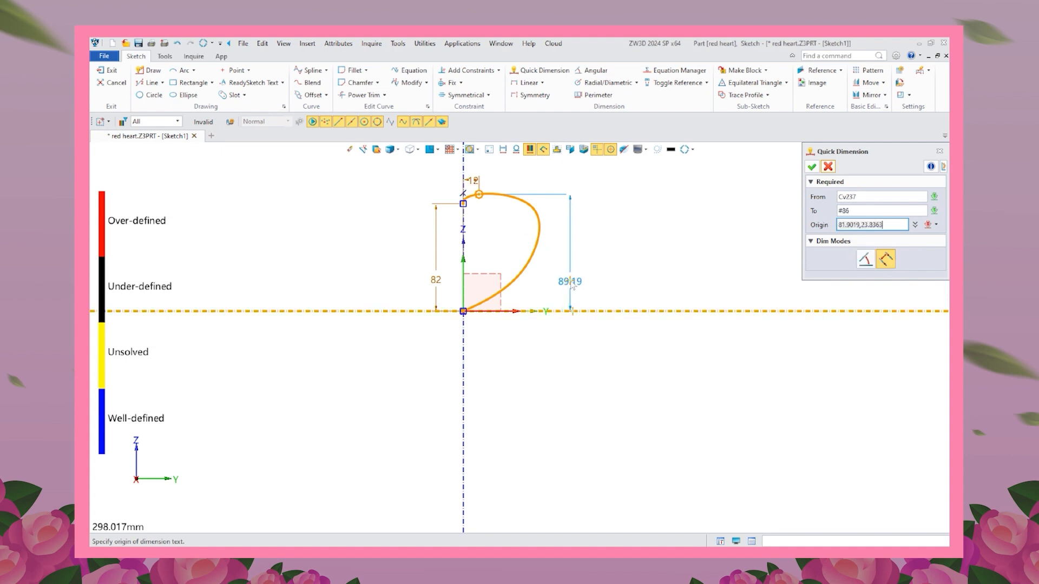
# Set the first interior spline point's height to 95 mm and dimension the second interior point 41 mm from the Z axis
pyautogui.write('95')
pyautogui.press('Return')
pyautogui.click(534, 210)
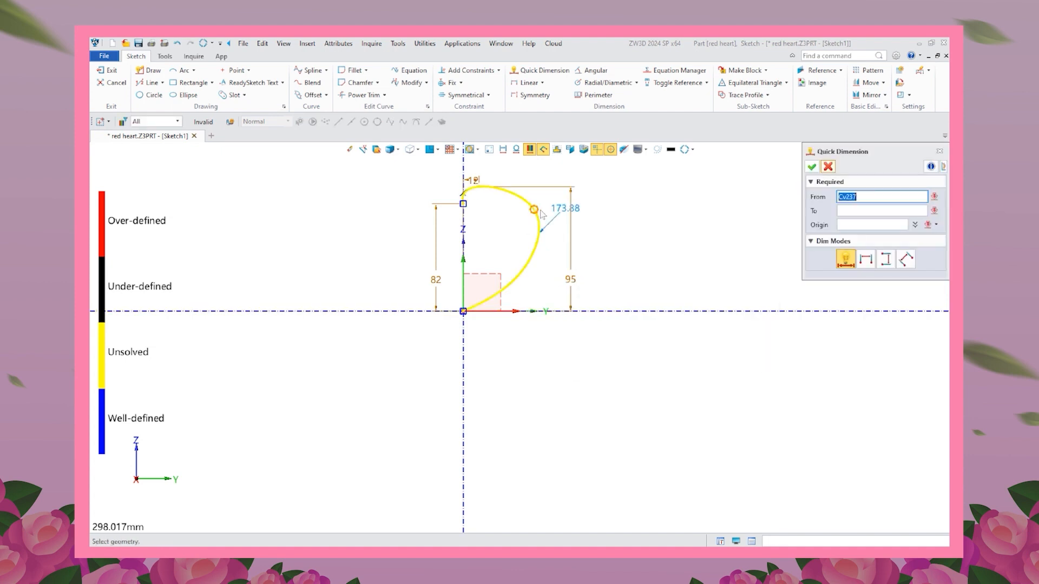
pyautogui.click(463, 176)
pyautogui.click(491, 171)
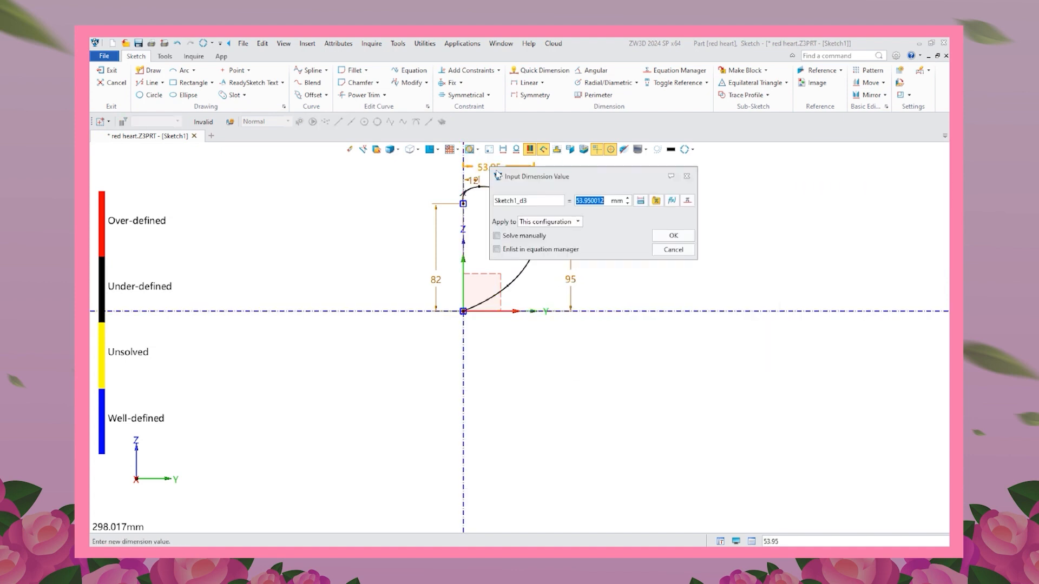
pyautogui.write('41')
pyautogui.press('Return')
# Dimension the second interior spline point 100 mm above the horizontal axis
pyautogui.click(516, 209)
pyautogui.click(605, 311)
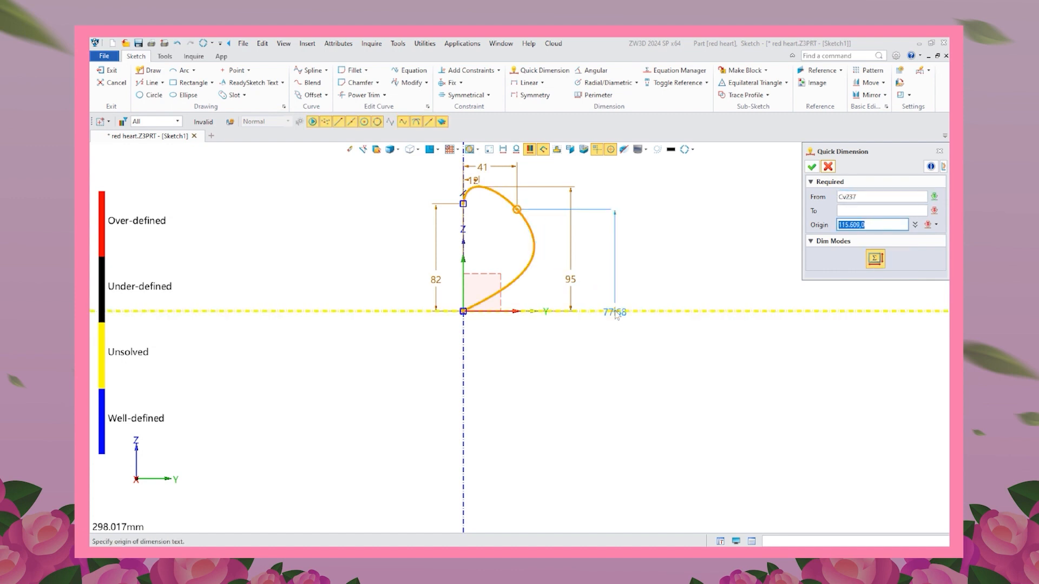
pyautogui.click(595, 280)
pyautogui.write('100')
pyautogui.press('Return')
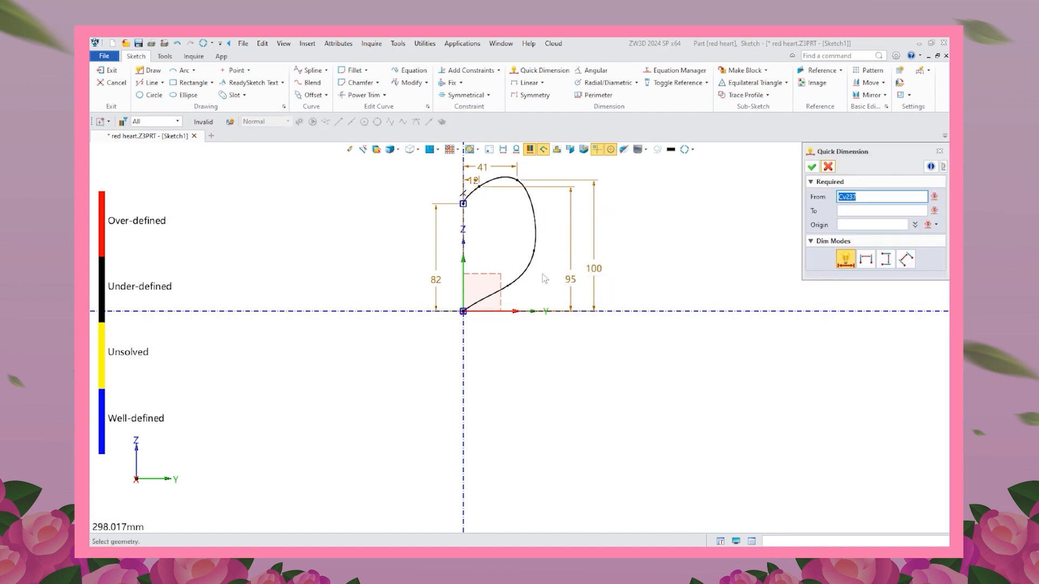
# Dimension the third interior spline point 60 mm from the Z axis and 76 mm above the horizontal axis
pyautogui.click(534, 251)
pyautogui.click(464, 252)
pyautogui.click(498, 249)
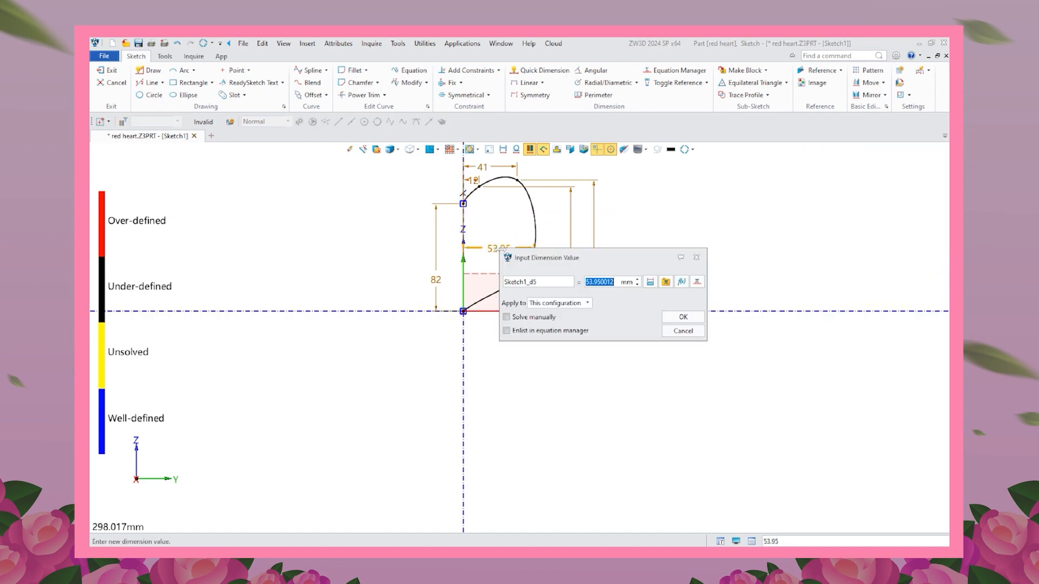
pyautogui.write('60')
pyautogui.press('Return')
pyautogui.click(542, 251)
pyautogui.click(548, 311)
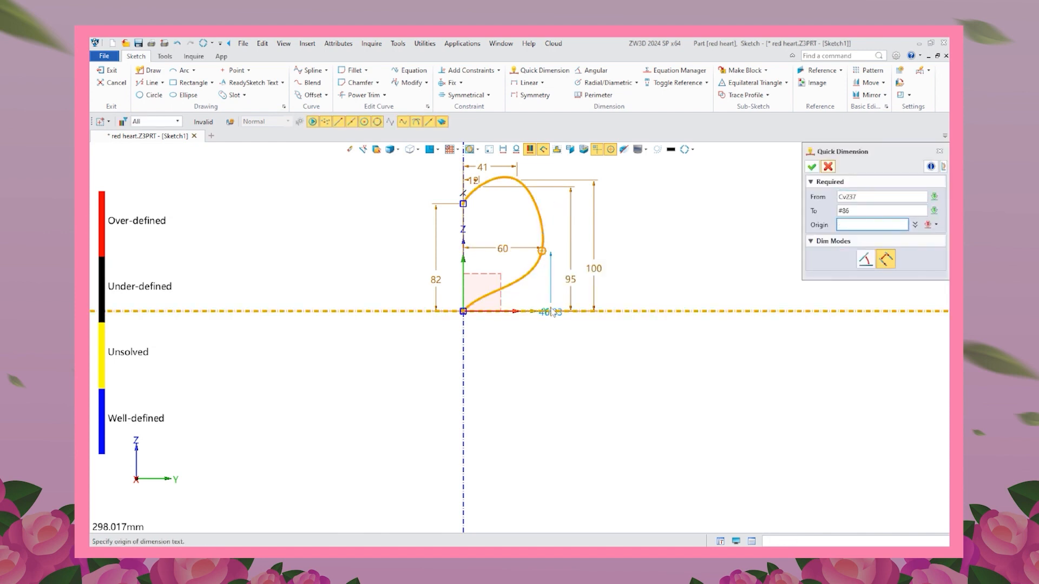
pyautogui.click(557, 291)
pyautogui.press('Return')
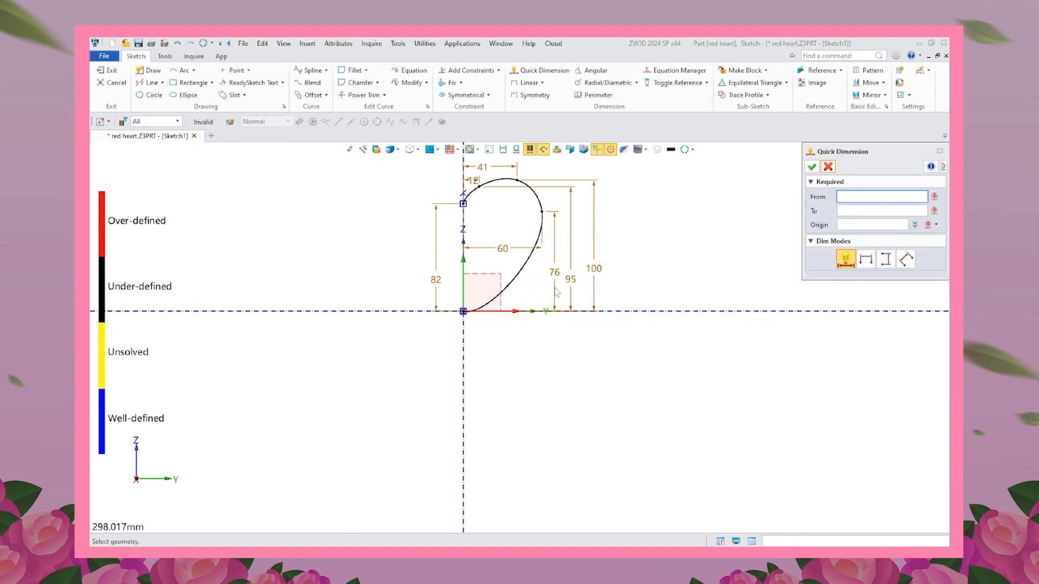
# Dimension the lowest interior spline point 45 mm from the Z axis and 38 mm above the horizontal axis, then exit the sketch
pyautogui.click(507, 287)
pyautogui.click(464, 278)
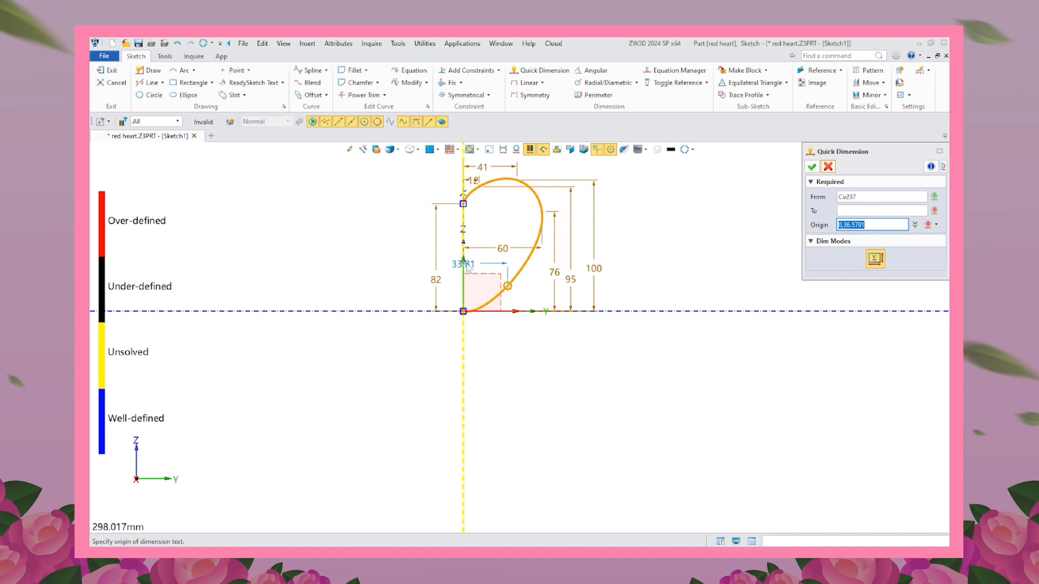
pyautogui.click(483, 269)
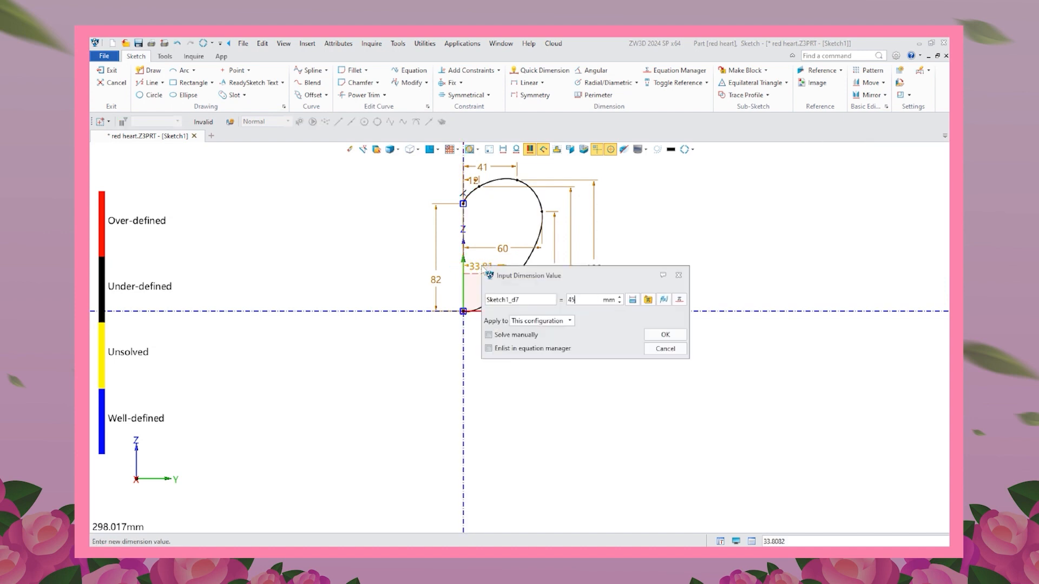
pyautogui.write('45')
pyautogui.press('Return')
pyautogui.click(520, 286)
pyautogui.click(534, 312)
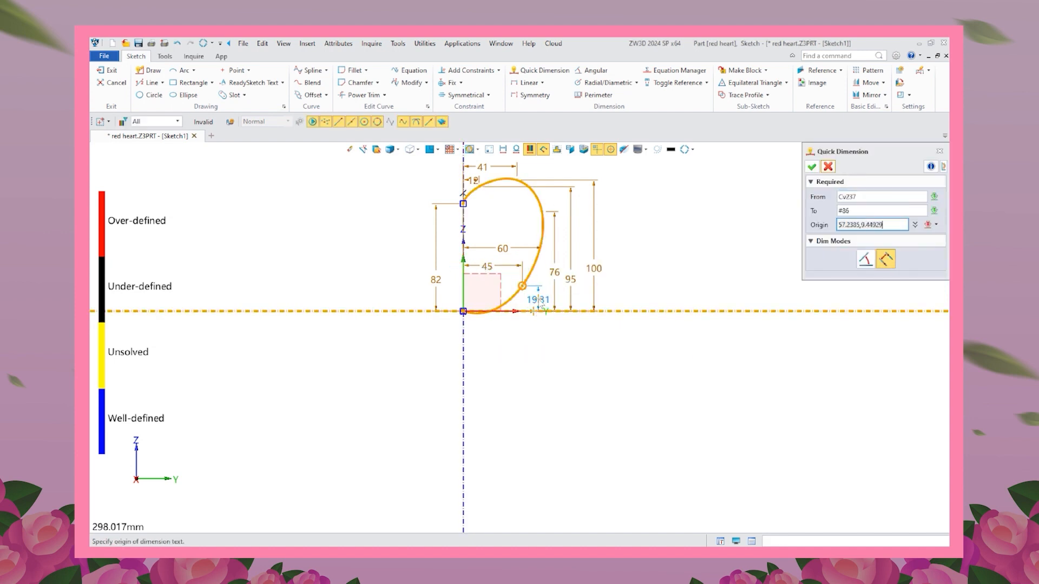
pyautogui.click(540, 302)
pyautogui.press('Return')
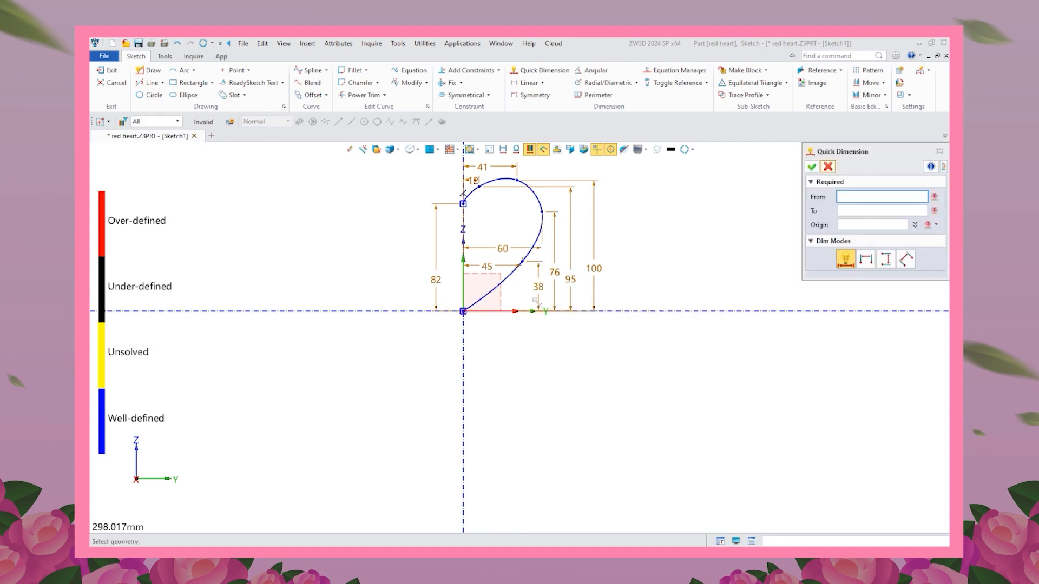
pyautogui.click(828, 167)
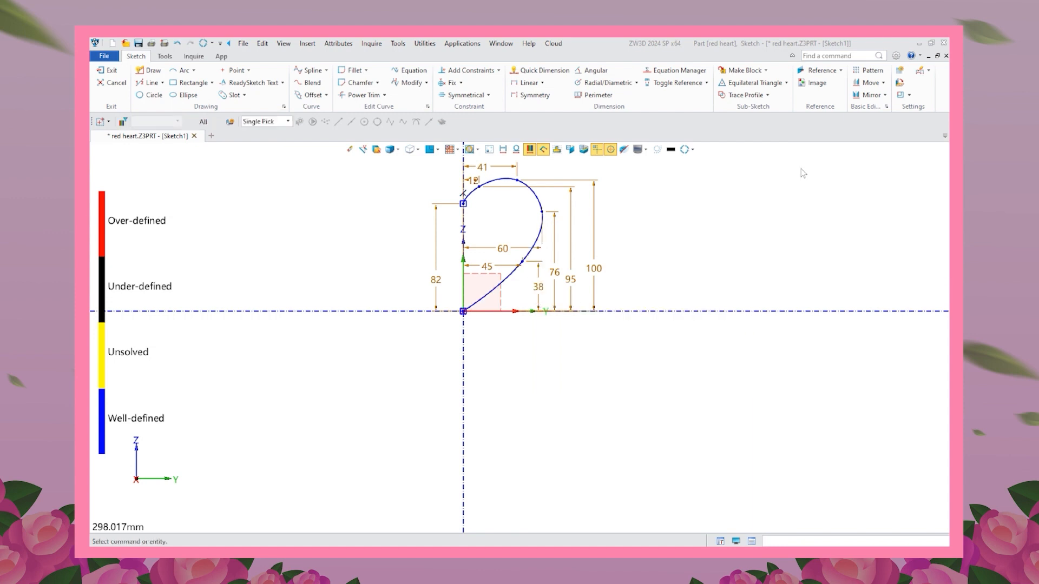
pyautogui.click(108, 72)
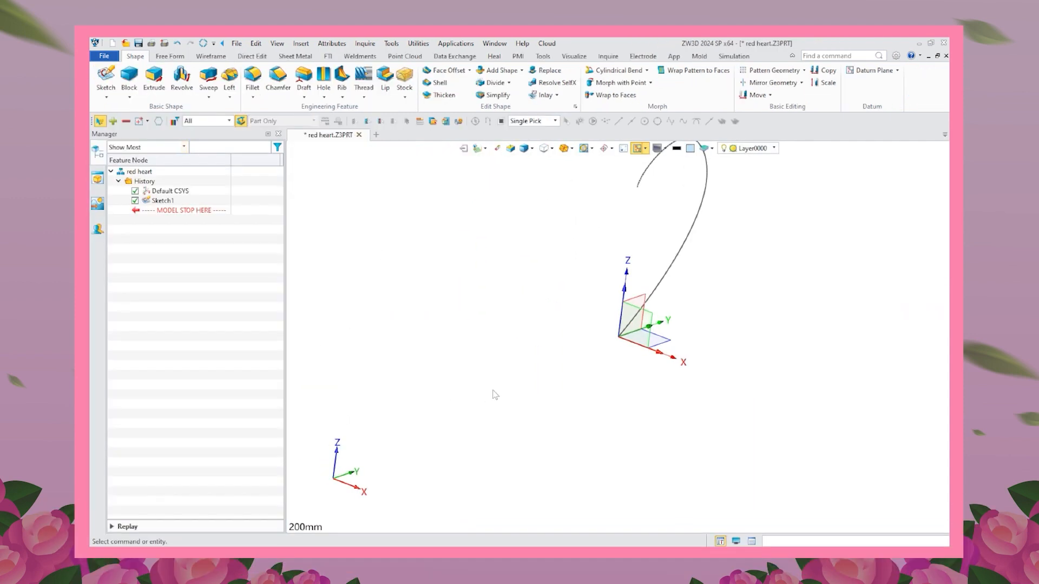
# Mirror the half-heart curve about the default XZ plane as an associative copy
pyautogui.click(778, 86)
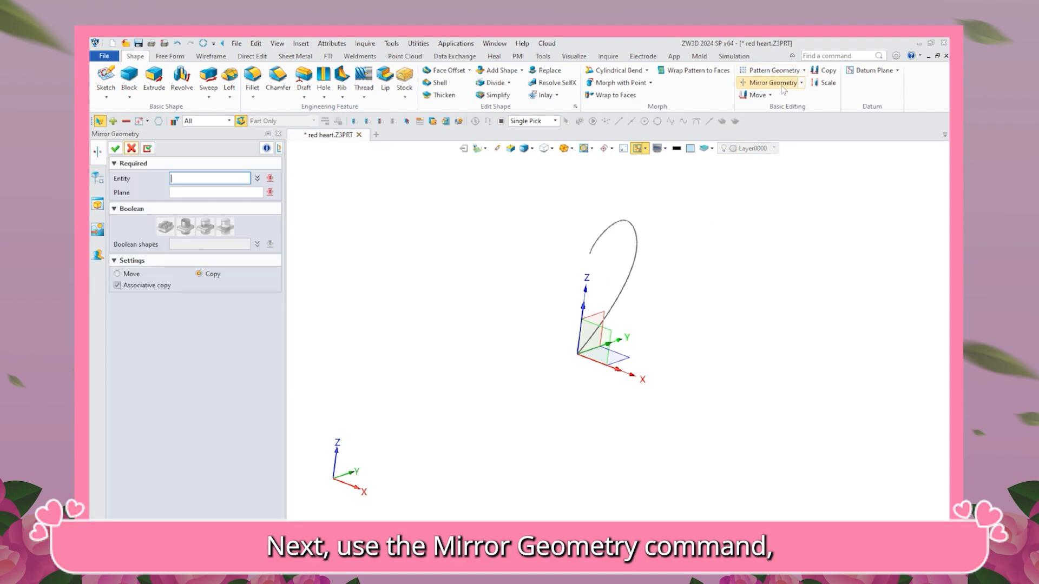
pyautogui.click(633, 277)
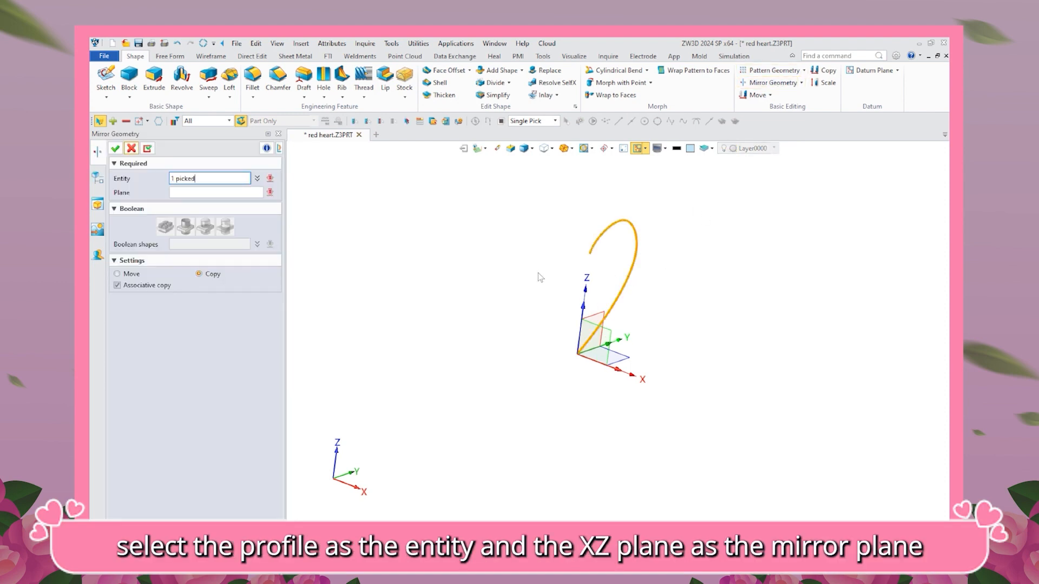
pyautogui.click(243, 193)
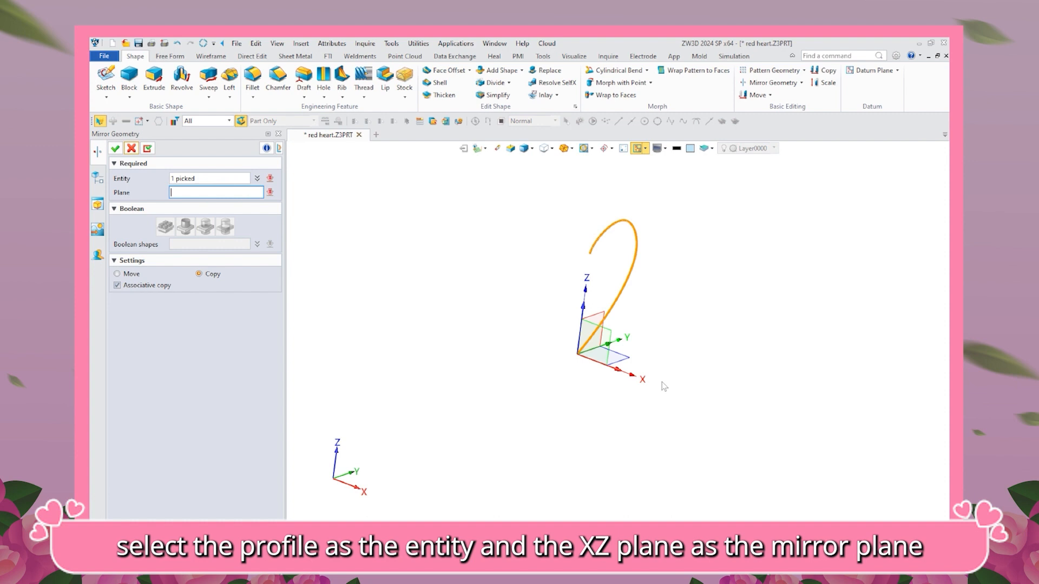
pyautogui.click(616, 338)
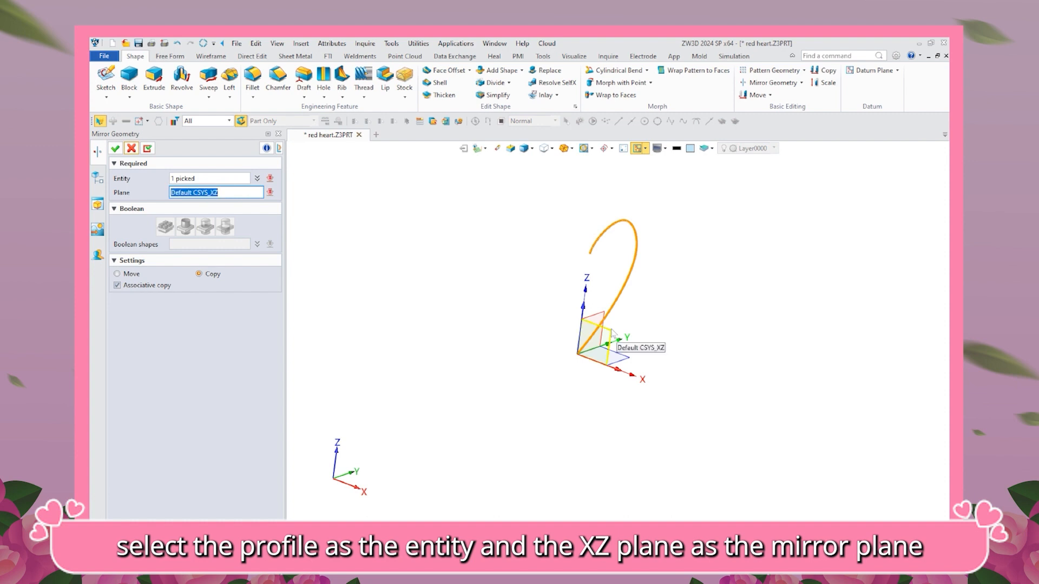
pyautogui.click(115, 149)
# Create a new sketch on the default XZ plane
pyautogui.click(106, 76)
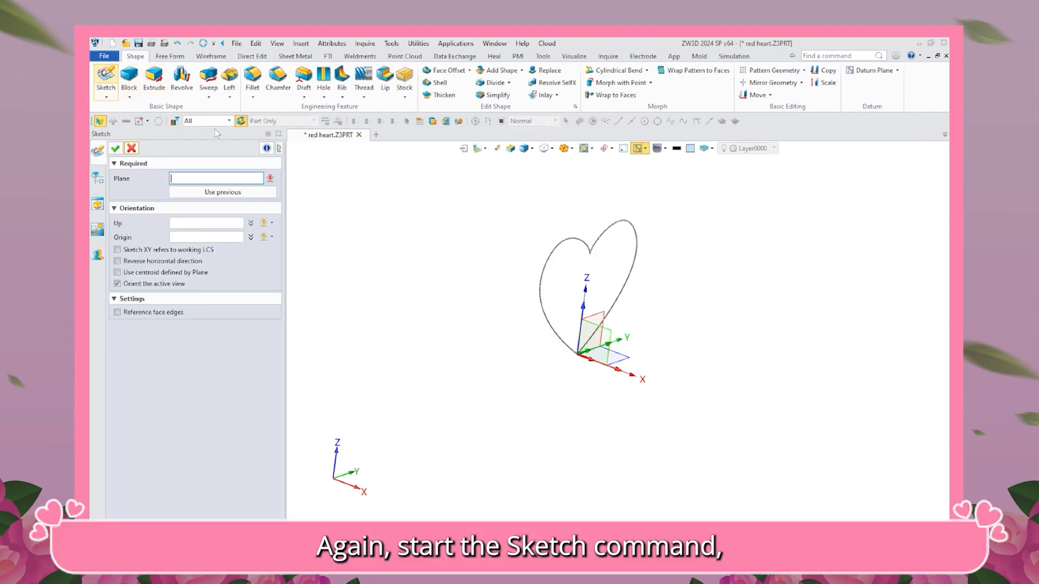
pyautogui.click(611, 337)
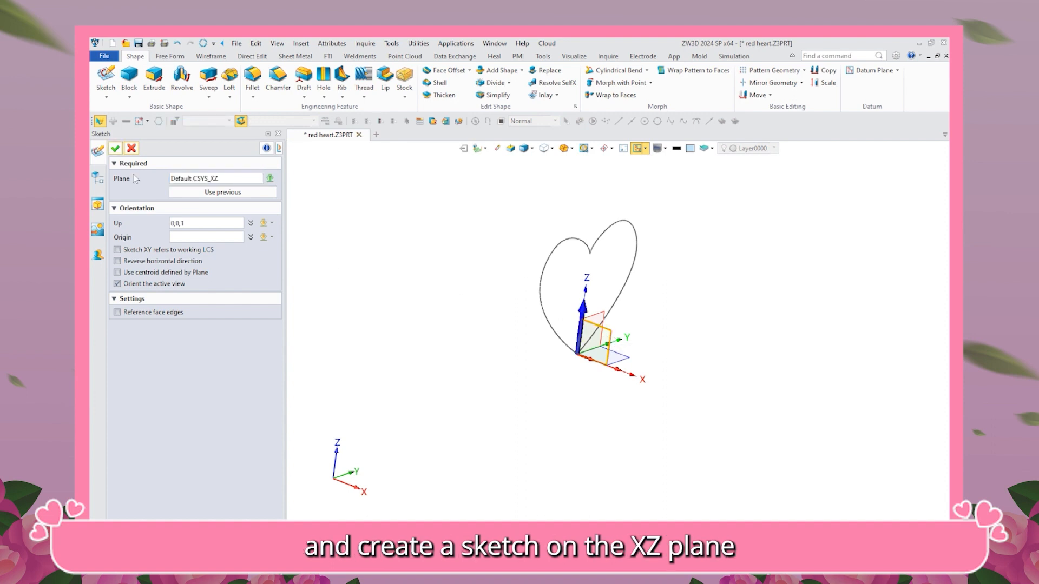
pyautogui.click(116, 148)
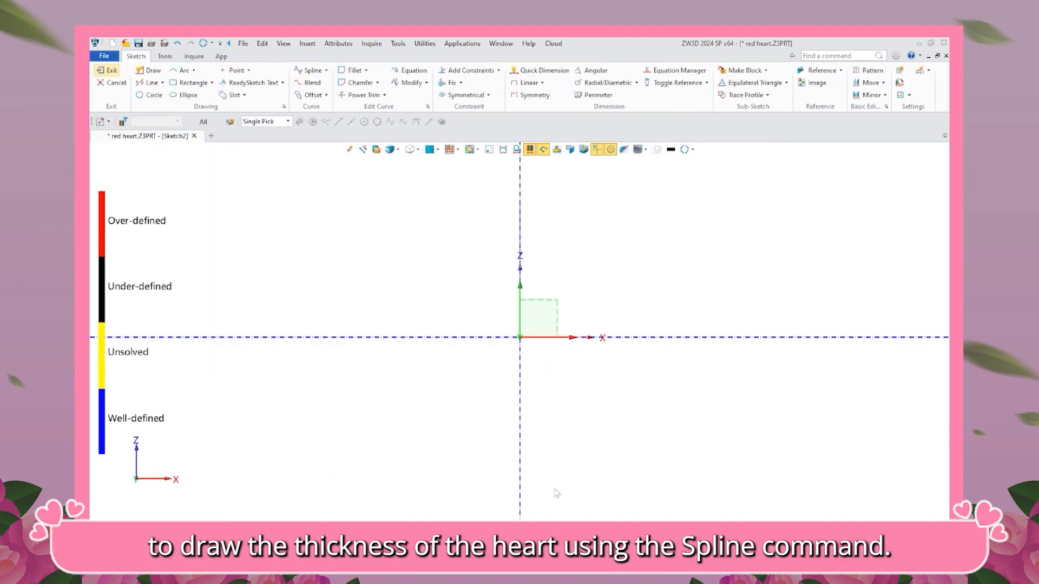
# Draw a six-point spline from the heart's top notch to the origin, bulging about 20 mm toward positive X
pyautogui.click(312, 71)
pyautogui.moveTo(601, 273); pyautogui.dragTo(563, 300, button='right')
pyautogui.click(542, 218)
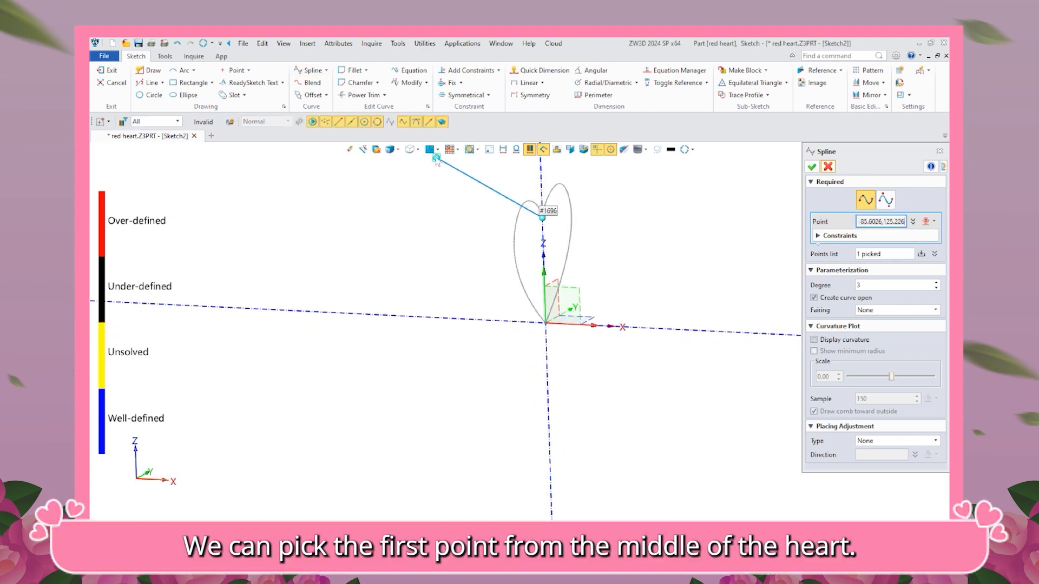
pyautogui.click(430, 148)
pyautogui.click(585, 267)
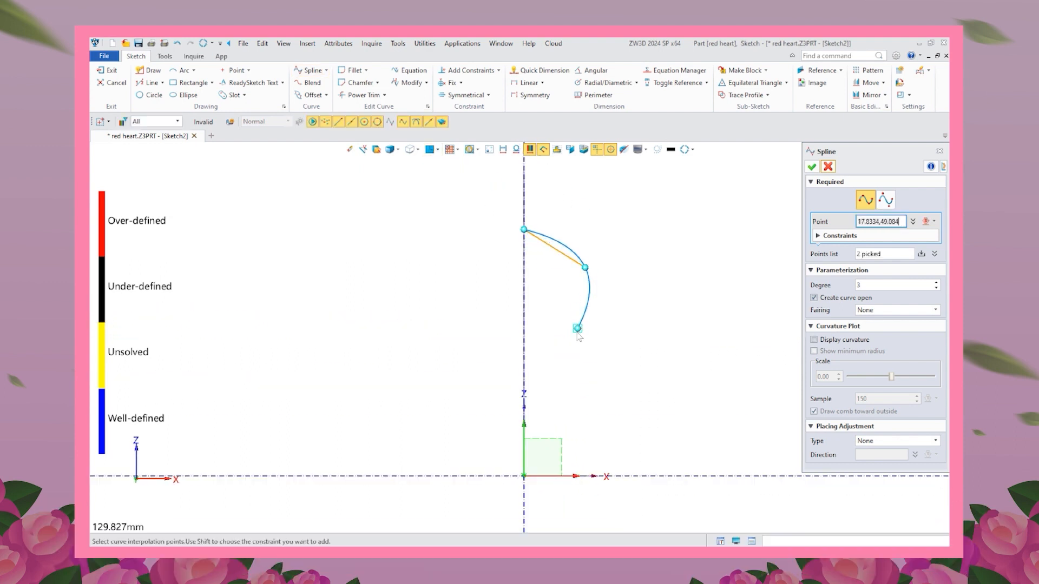
pyautogui.click(576, 332)
pyautogui.click(569, 385)
pyautogui.click(549, 437)
pyautogui.click(524, 476)
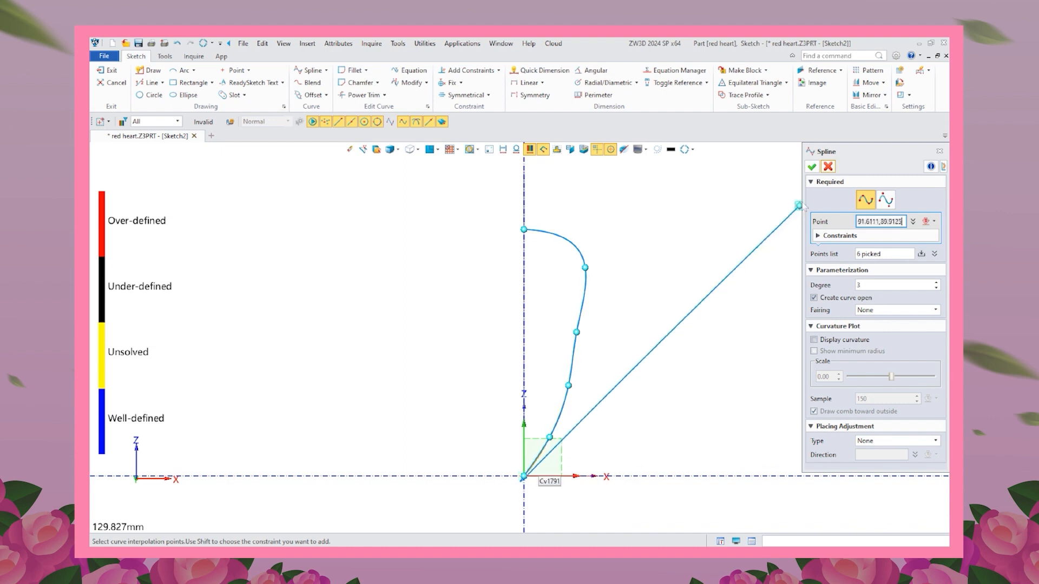
pyautogui.click(811, 168)
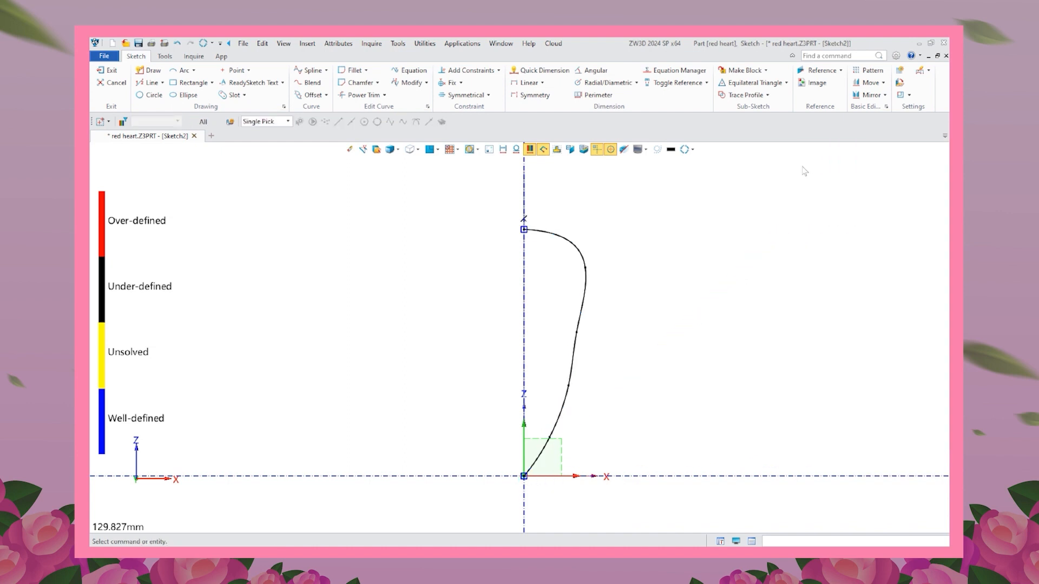
# Dimension the thickness spline's uppermost interior point 12 mm from the Z axis and 74.5 mm above the X axis
pyautogui.click(549, 73)
pyautogui.click(584, 268)
pyautogui.click(523, 282)
pyautogui.click(553, 212)
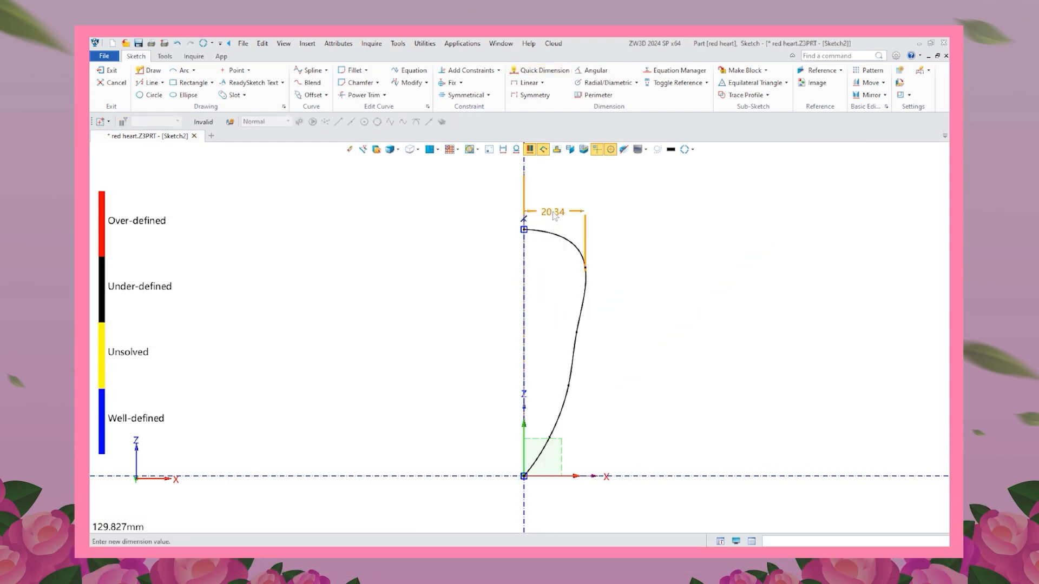
pyautogui.write('12')
pyautogui.press('Return')
pyautogui.click(561, 269)
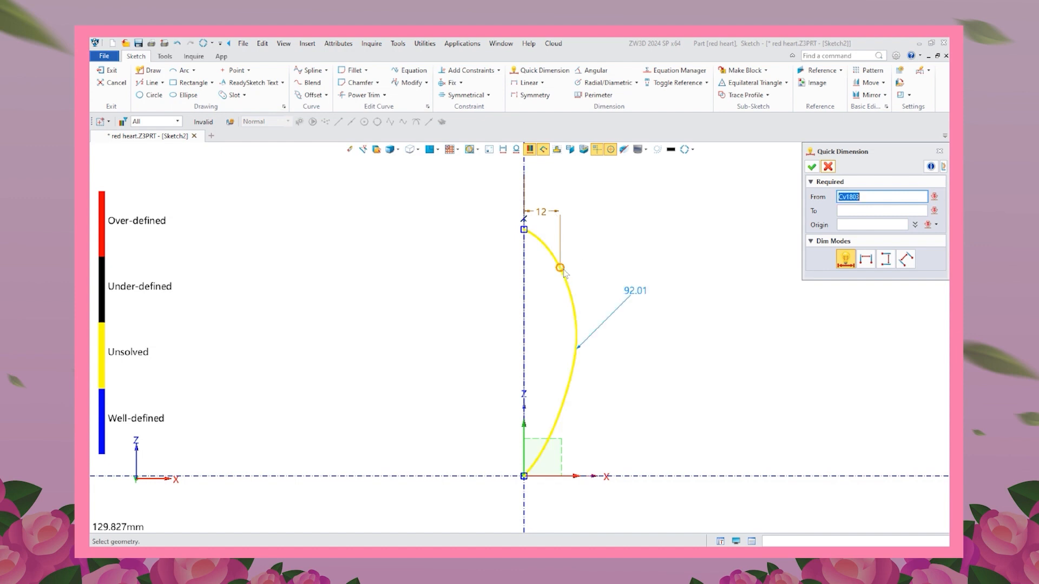
pyautogui.click(677, 476)
pyautogui.click(681, 390)
pyautogui.write('74.5')
pyautogui.press('Return')
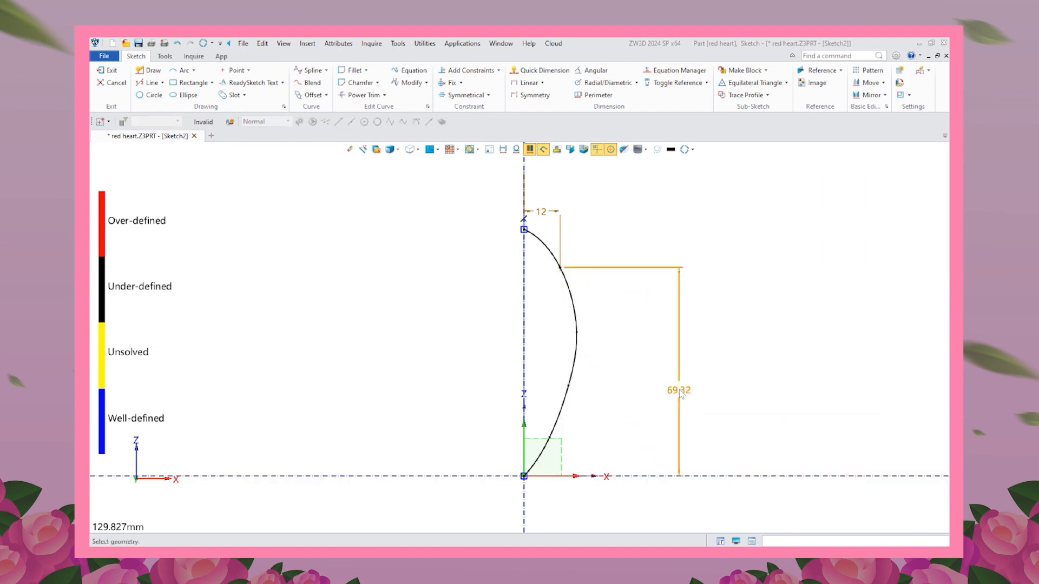
# Dimension the thickness spline's second interior point 17 mm from the Z axis and 59 mm above the X axis
pyautogui.click(576, 332)
pyautogui.click(525, 330)
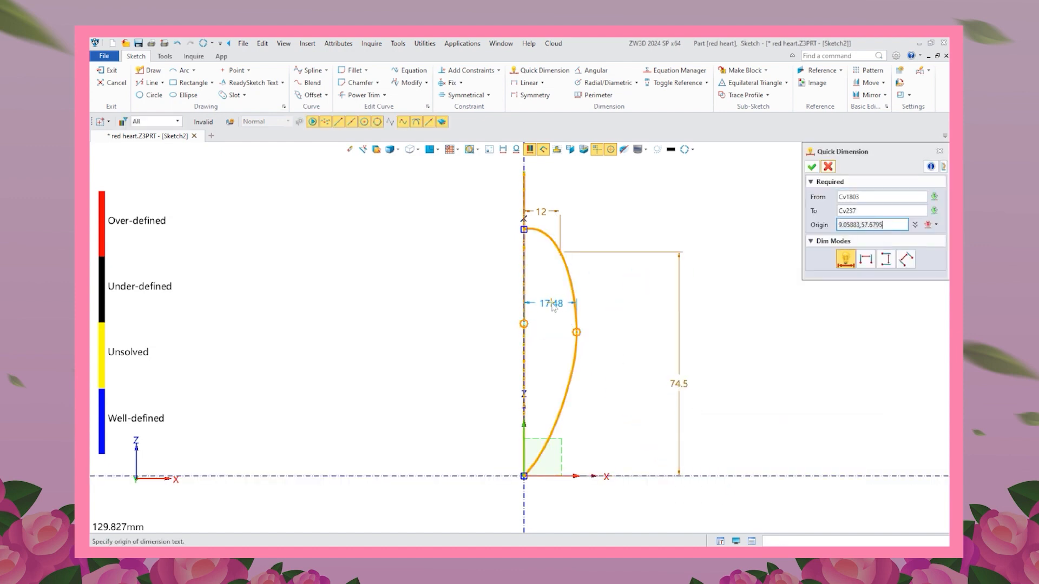
pyautogui.click(553, 307)
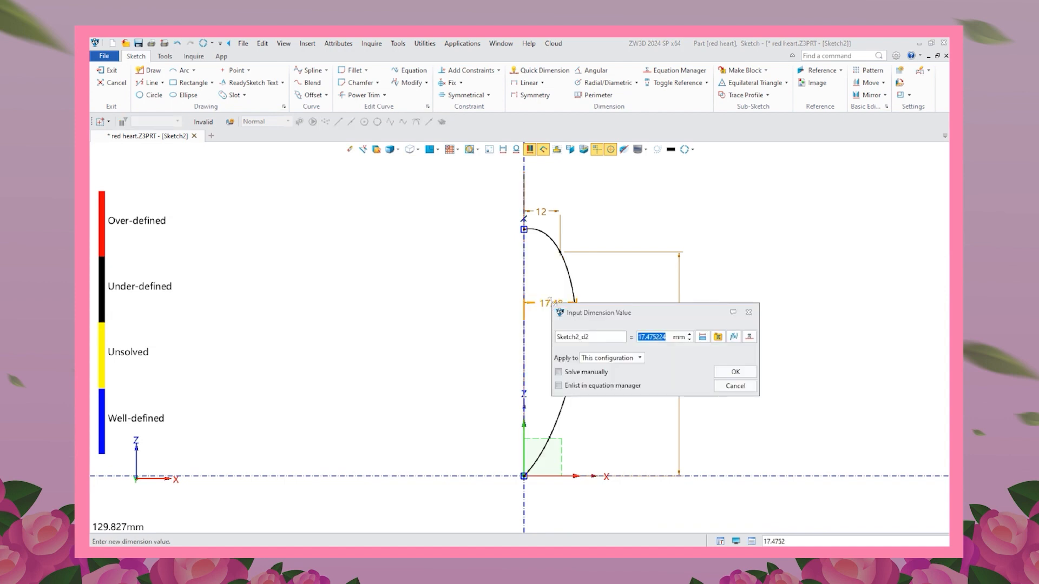
pyautogui.write('17')
pyautogui.press('Return')
pyautogui.click(575, 331)
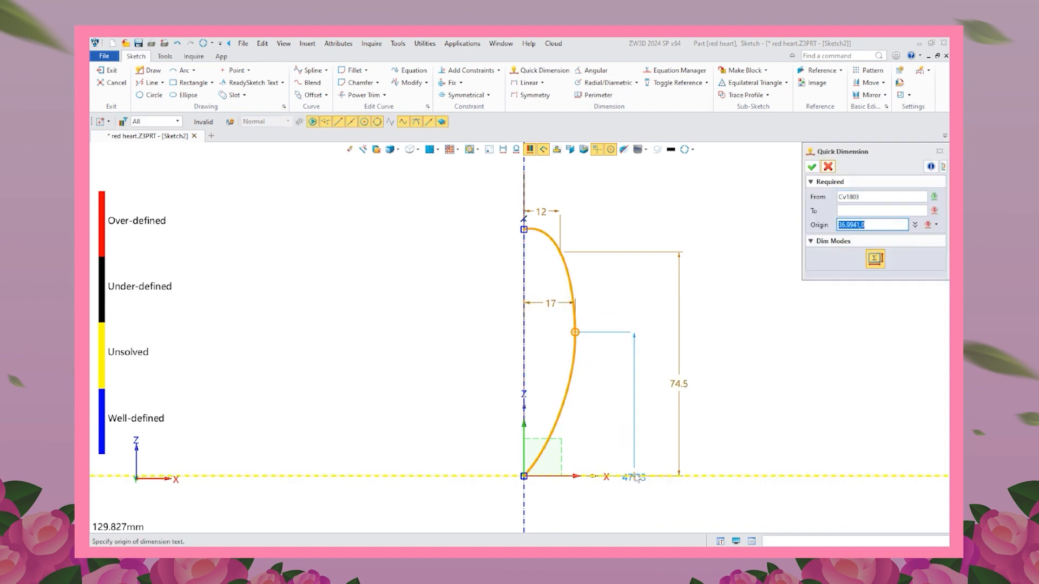
pyautogui.click(644, 398)
pyautogui.write('59')
pyautogui.press('Return')
# Dimension the thickness spline's third interior point 14 mm from the Z axis and 37 mm above the X axis
pyautogui.click(572, 386)
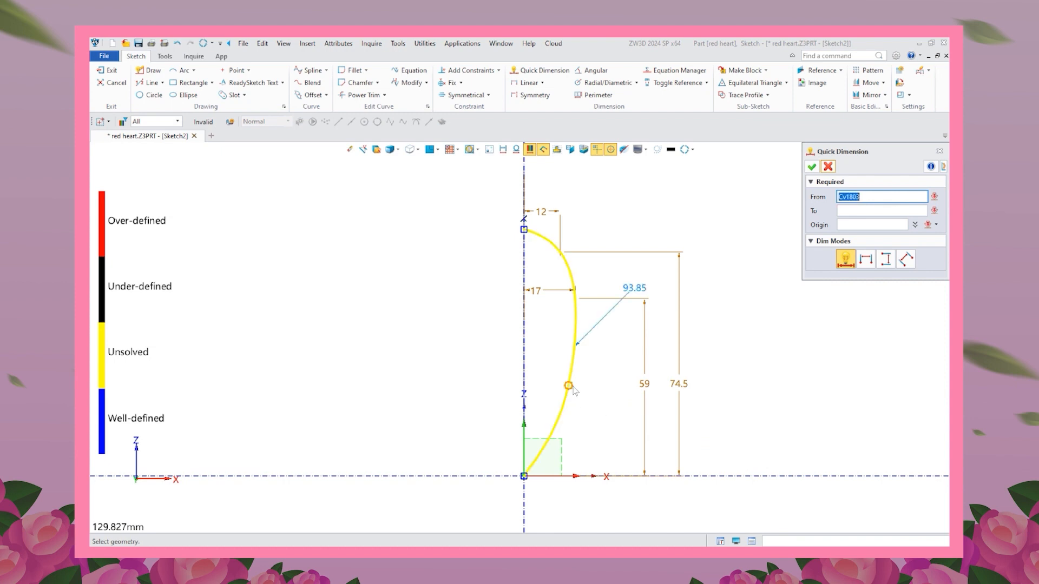
pyautogui.click(524, 358)
pyautogui.click(548, 358)
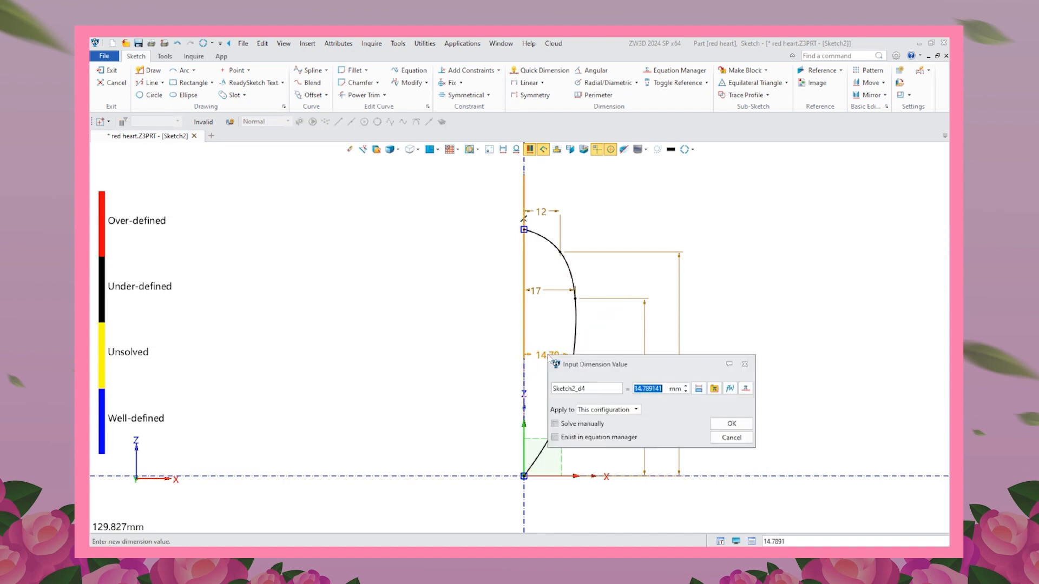
pyautogui.write('14')
pyautogui.press('Return')
pyautogui.click(565, 373)
pyautogui.click(603, 476)
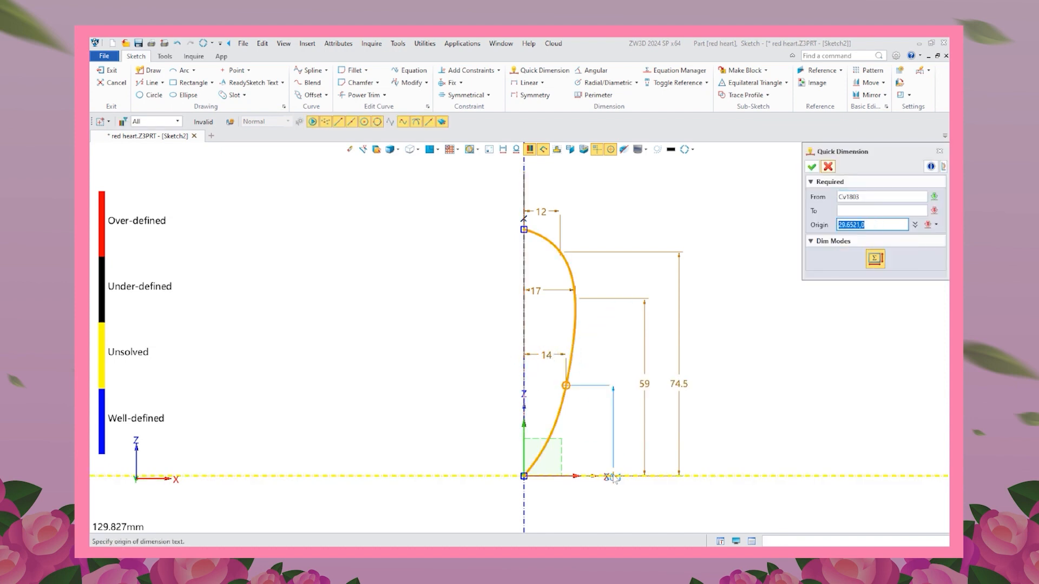
pyautogui.click(612, 436)
pyautogui.write('37')
pyautogui.press('Return')
# Dimension the thickness spline's lowest interior point 7 mm from the Z axis and 16.5 mm above the X axis, and finish the sketch
pyautogui.click(549, 437)
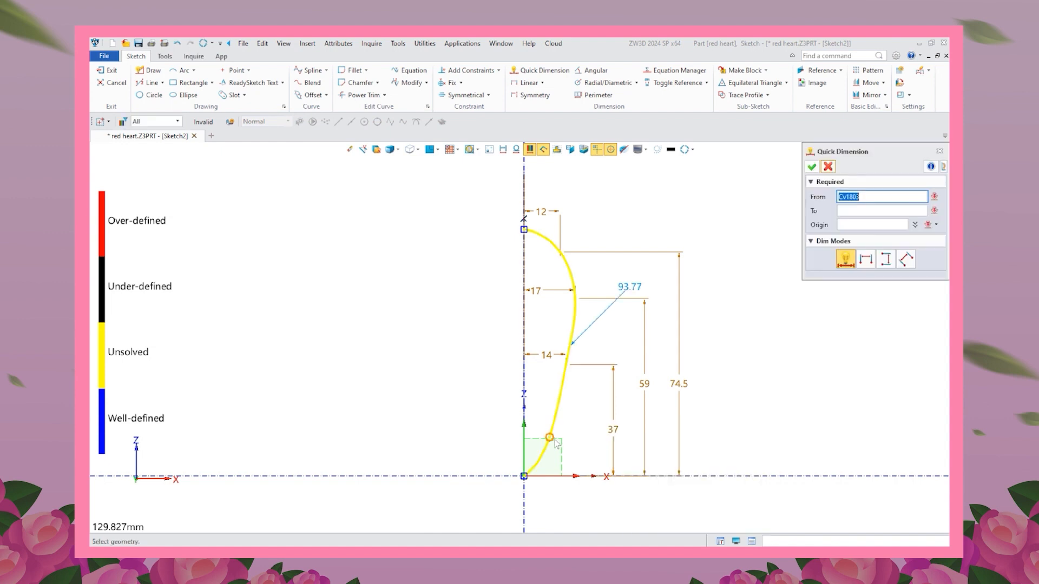
pyautogui.click(524, 401)
pyautogui.click(543, 413)
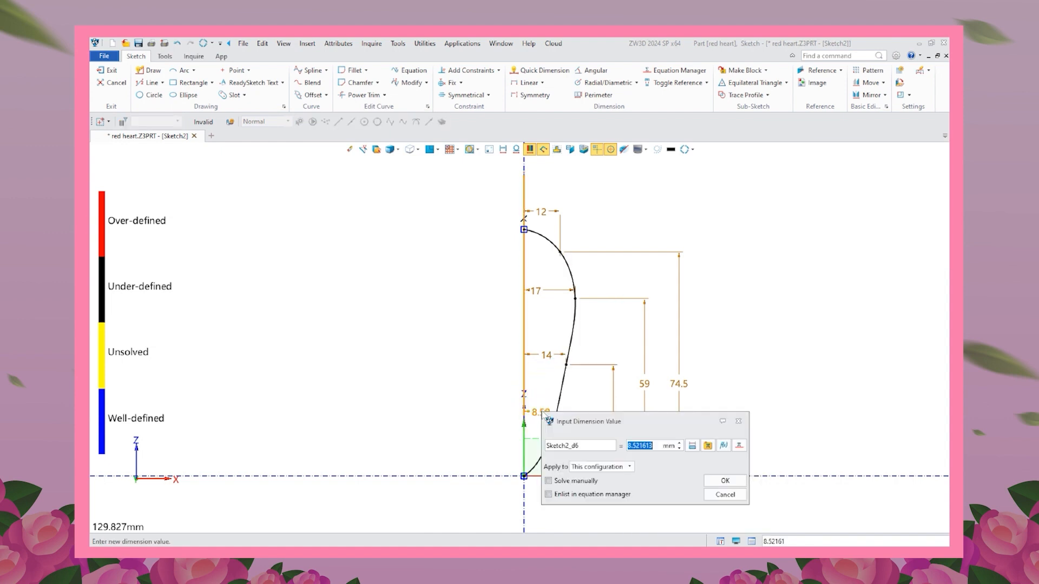
pyautogui.press('Return')
pyautogui.click(545, 438)
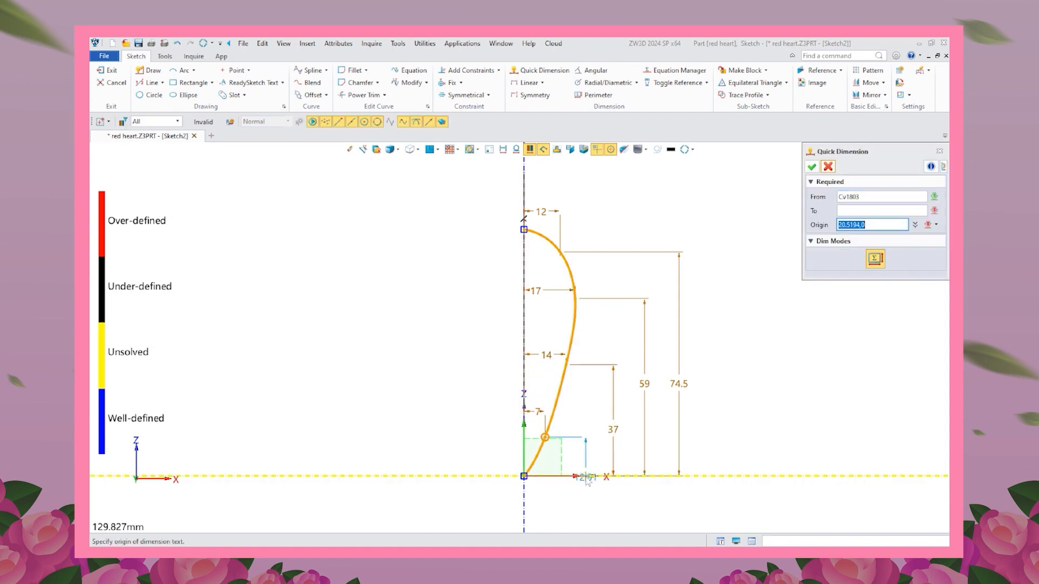
pyautogui.click(586, 476)
pyautogui.click(585, 472)
pyautogui.write('16.5')
pyautogui.press('Return')
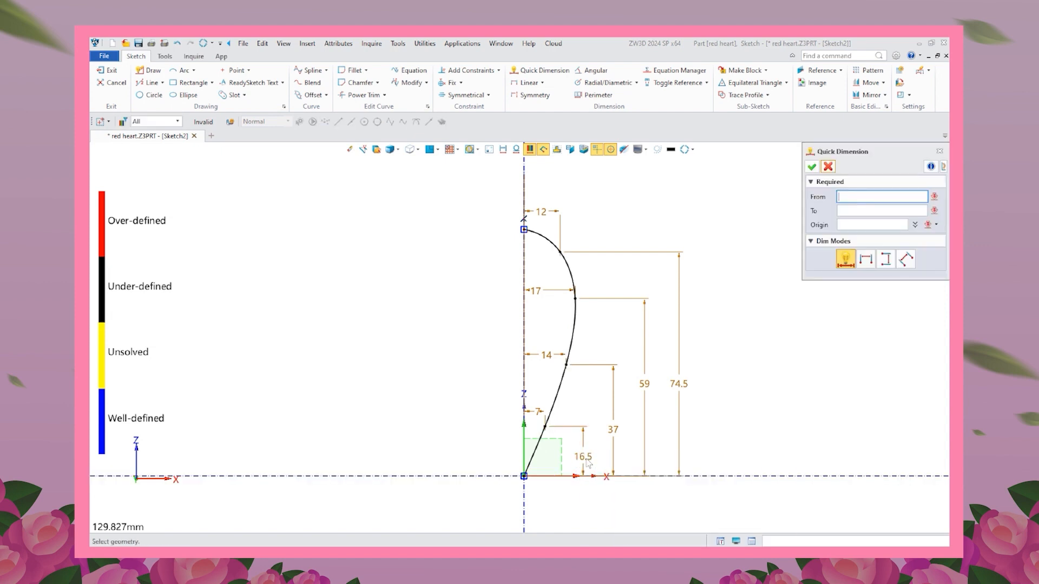
pyautogui.click(812, 168)
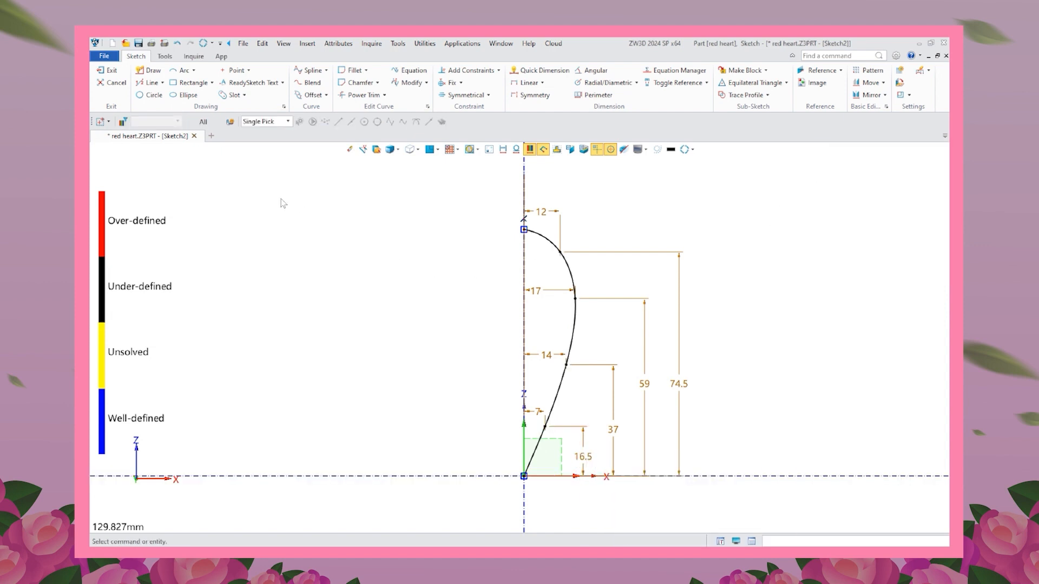
pyautogui.click(111, 71)
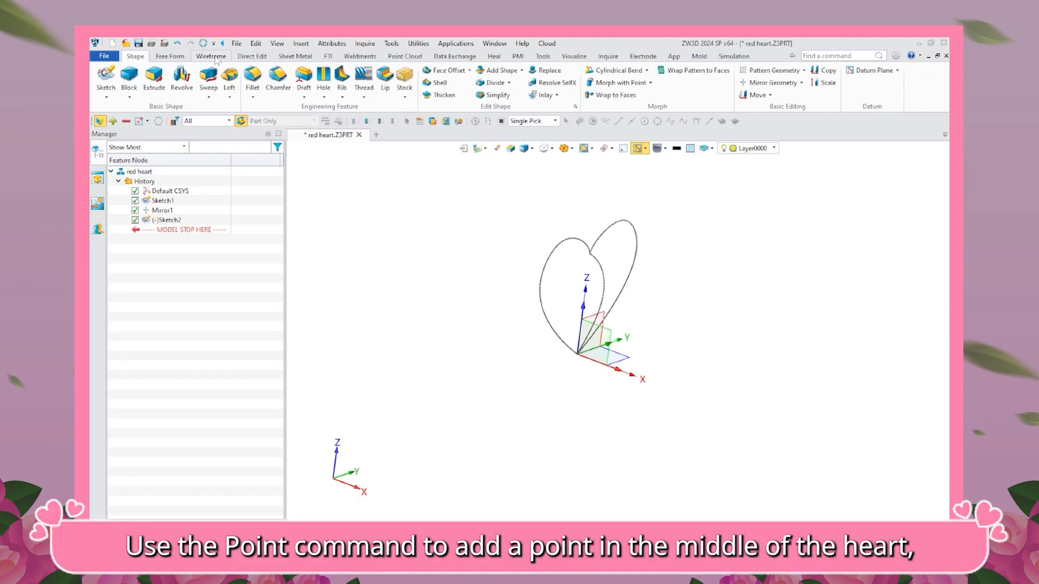
# Add a wireframe point at the heart's top notch, where the outline halves and the thickness spline meet
pyautogui.click(214, 58)
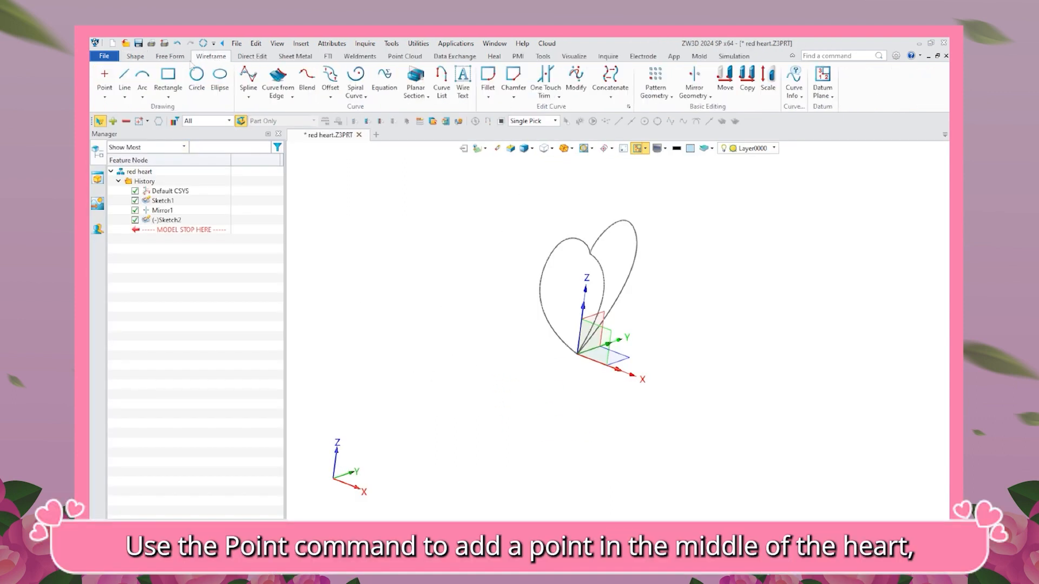
pyautogui.click(106, 79)
pyautogui.click(592, 261)
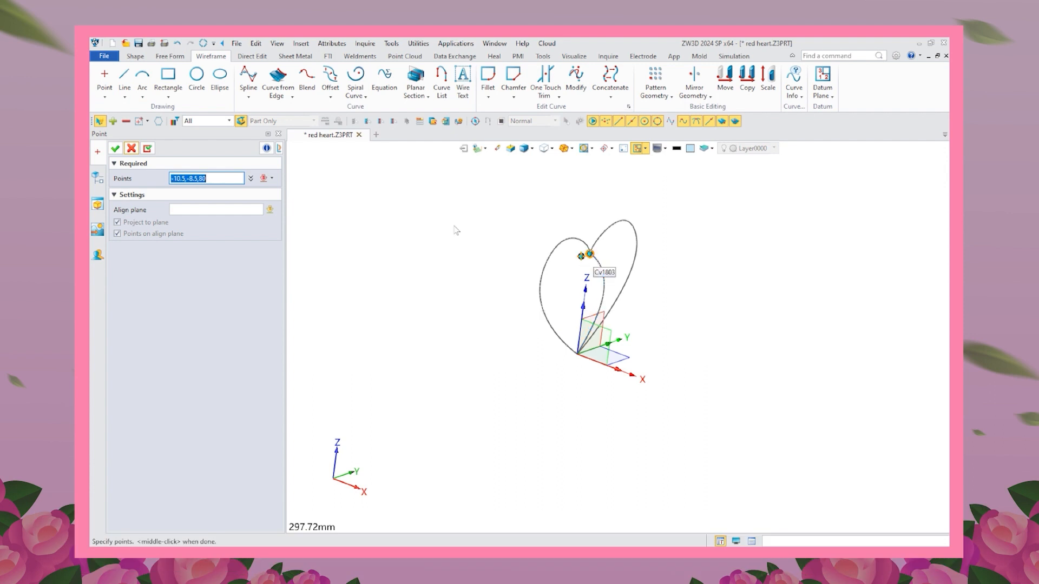
pyautogui.click(115, 149)
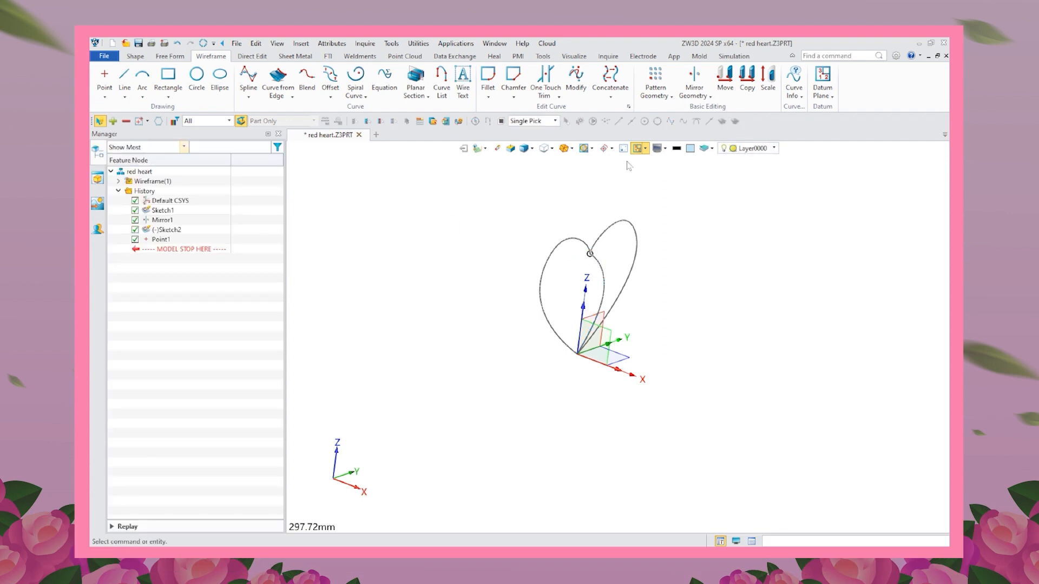
# Create a datum plane parallel to the XY plane through the notch point, offset -20 mm
pyautogui.click(823, 92)
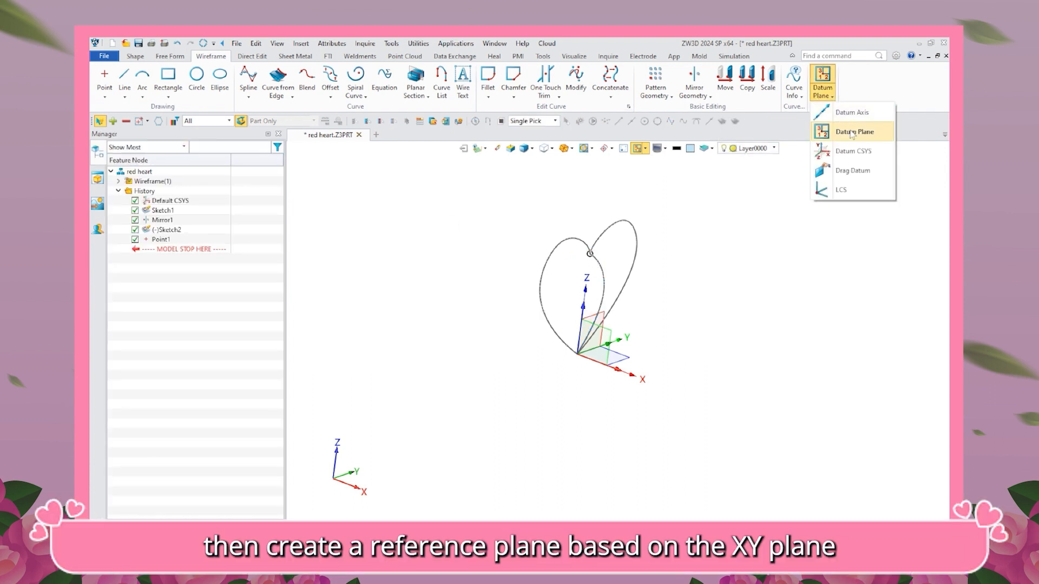
pyautogui.click(854, 133)
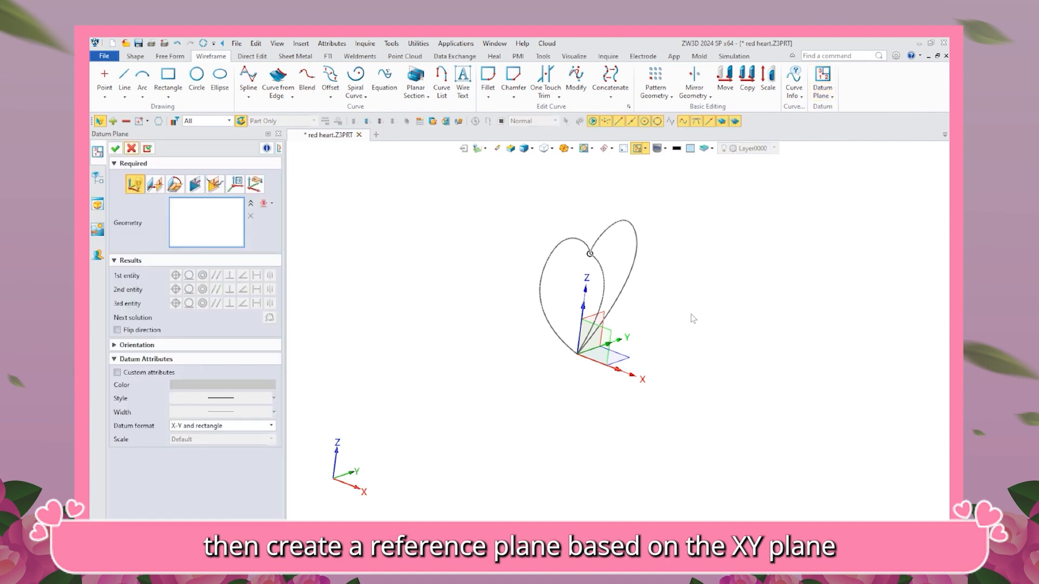
pyautogui.click(628, 364)
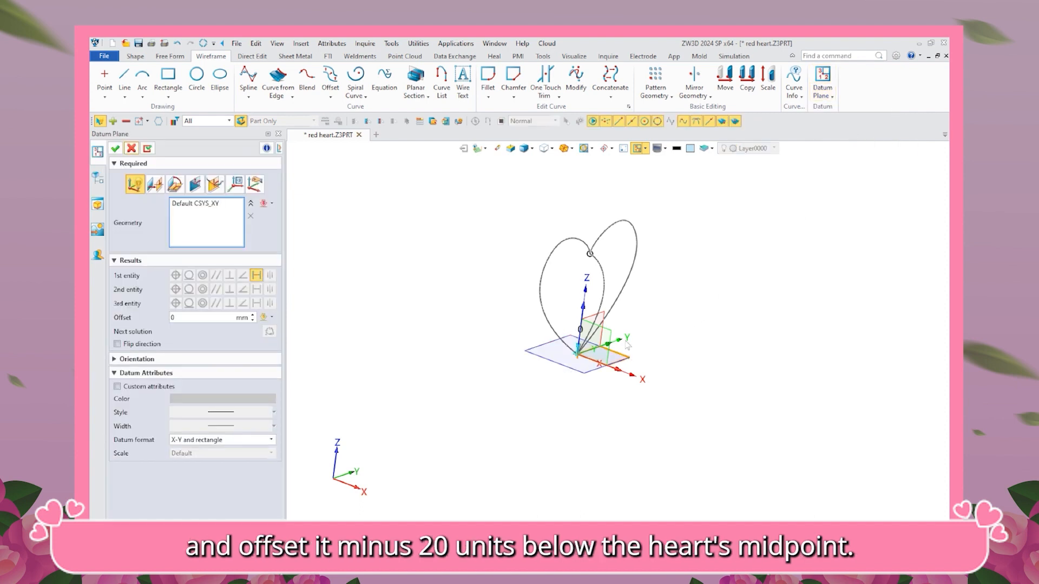
pyautogui.rightClick(589, 258)
pyautogui.click(610, 262)
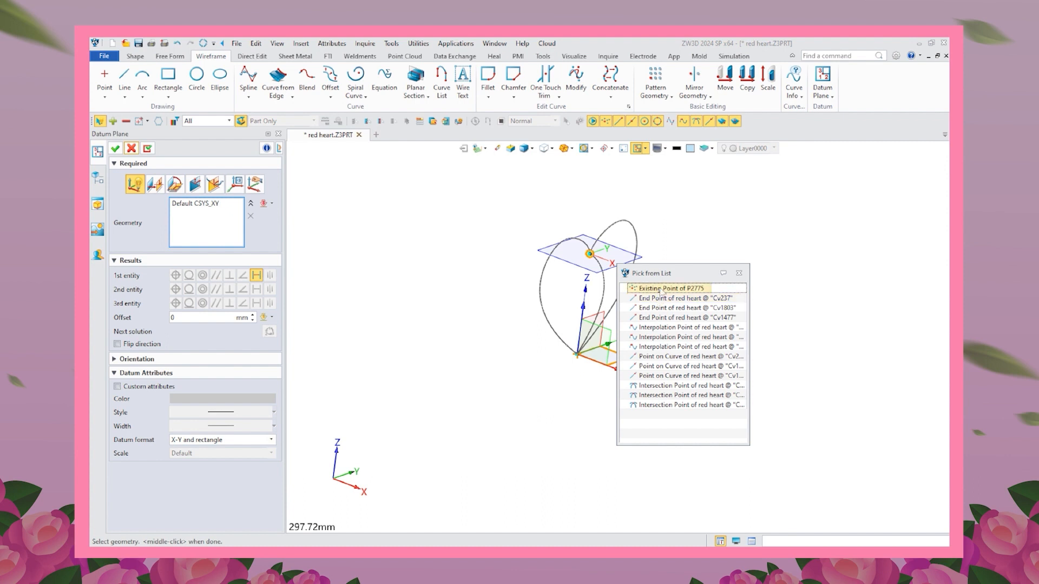
pyautogui.click(663, 292)
pyautogui.click(248, 344)
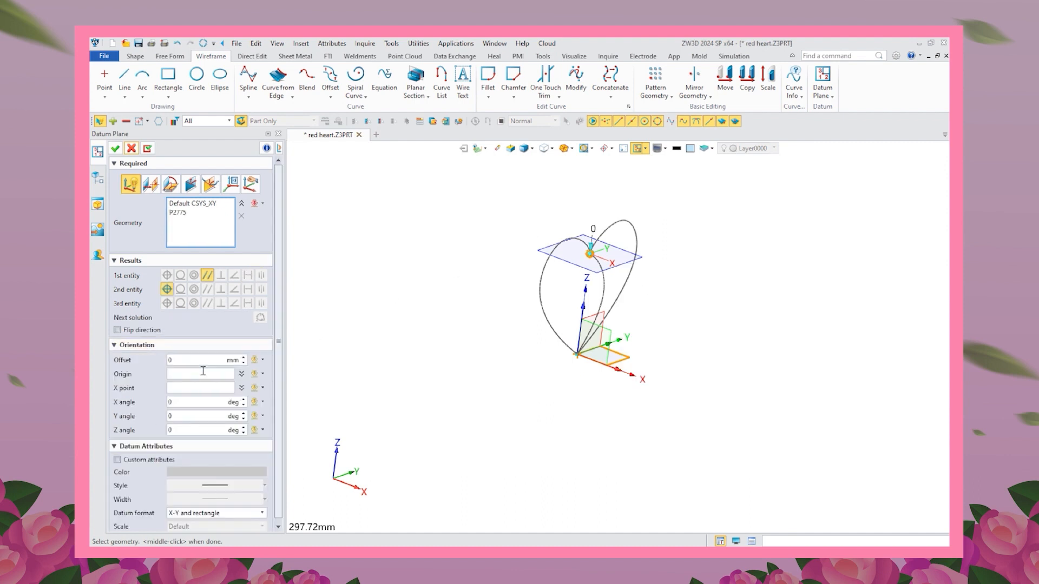
pyautogui.click(187, 361)
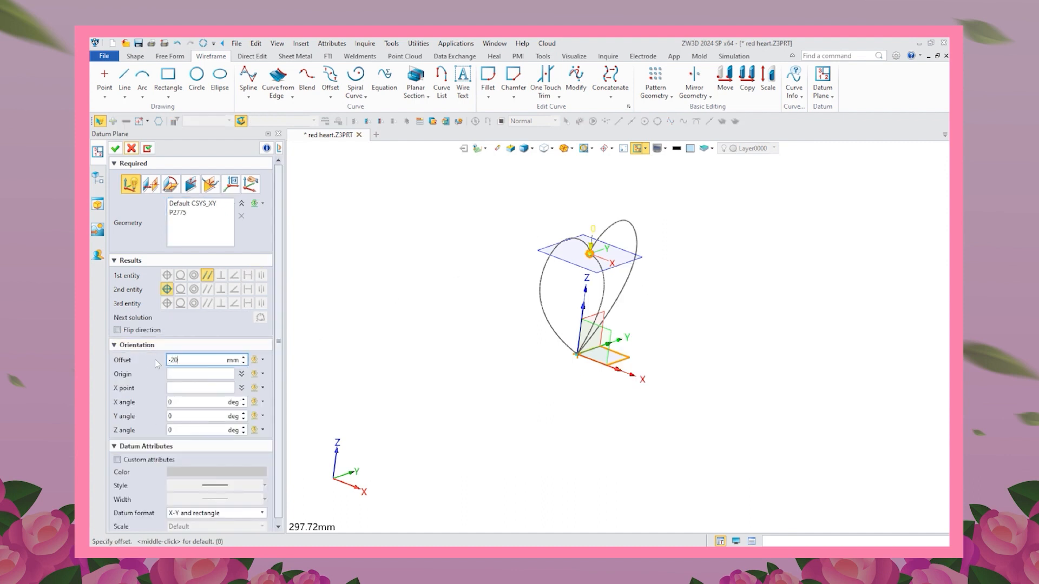
pyautogui.write('-20')
pyautogui.press('Return')
pyautogui.click(115, 149)
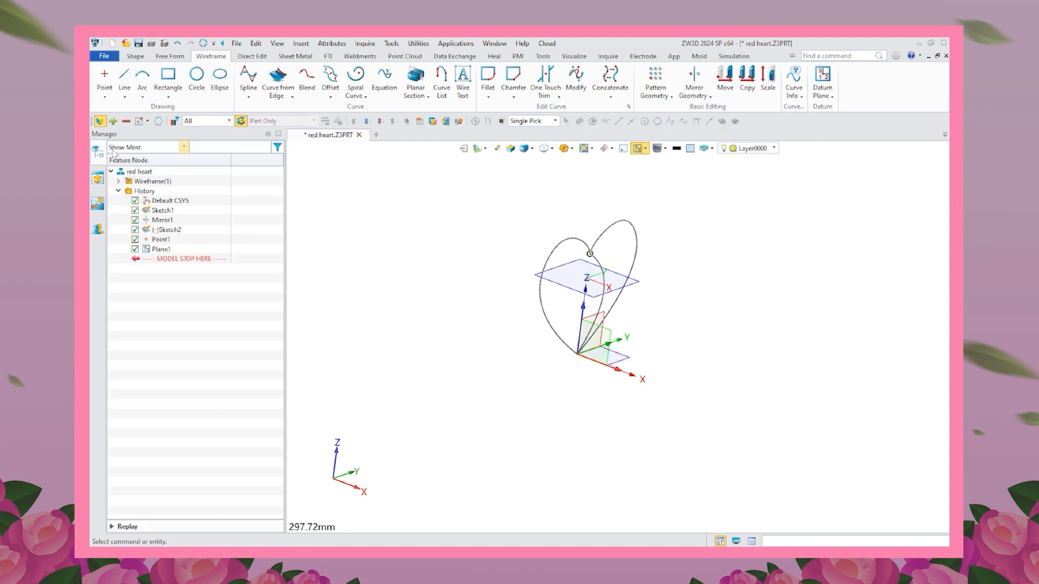
# Start a new sketch on the offset datum plane below the heart's notch
pyautogui.click(135, 56)
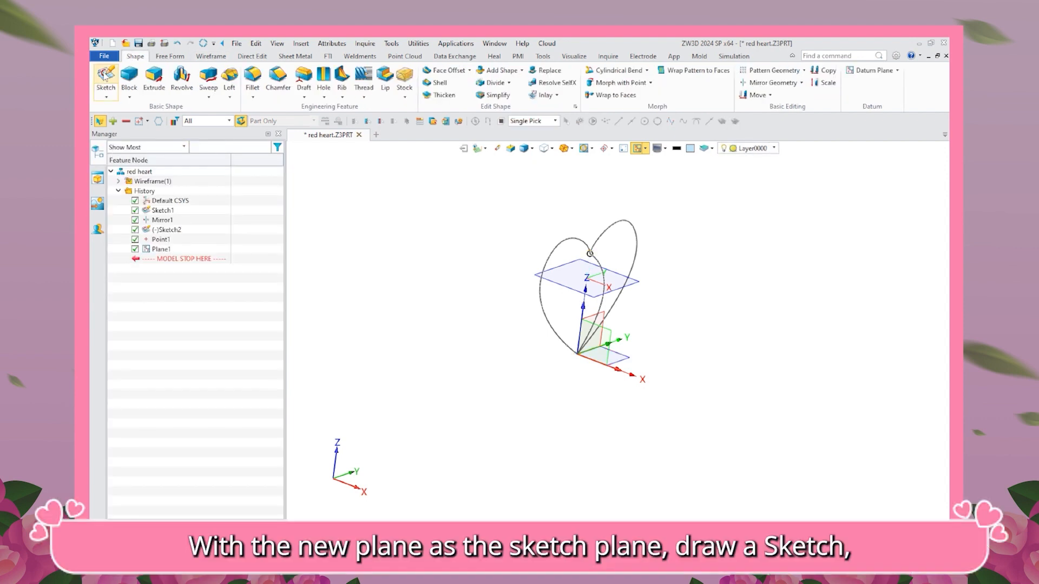
pyautogui.click(104, 78)
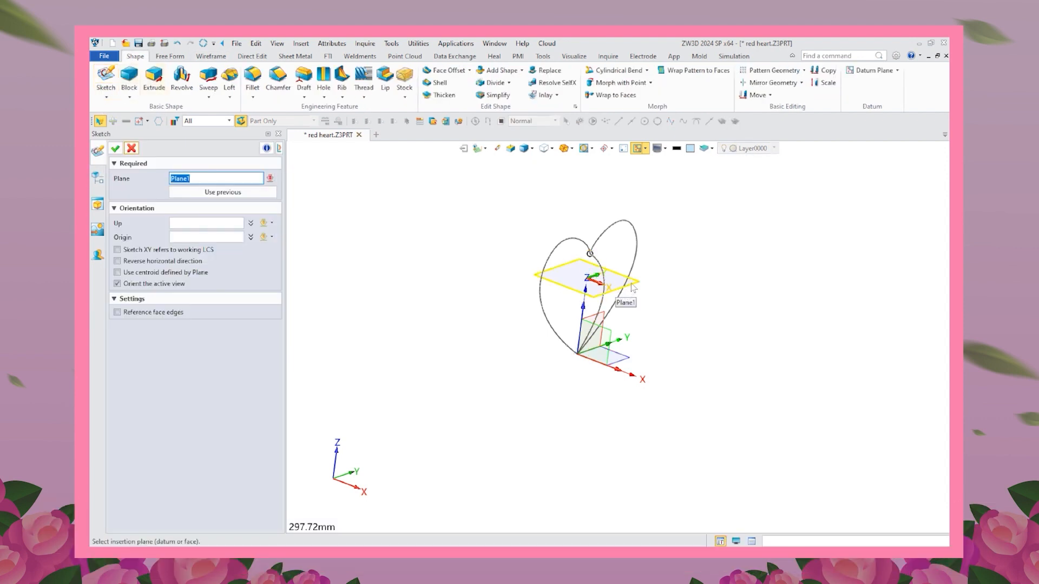
pyautogui.click(114, 149)
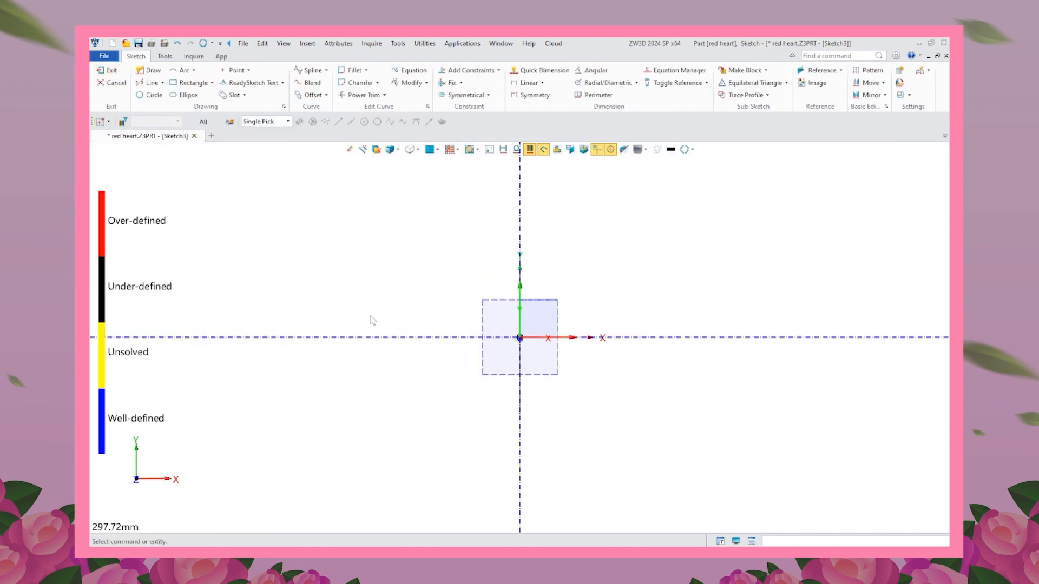
# Reference the points where both heart outline curves and the thickness spline intersect the sketch plane
pyautogui.click(814, 71)
pyautogui.moveTo(601, 273); pyautogui.dragTo(596, 280, button='middle')
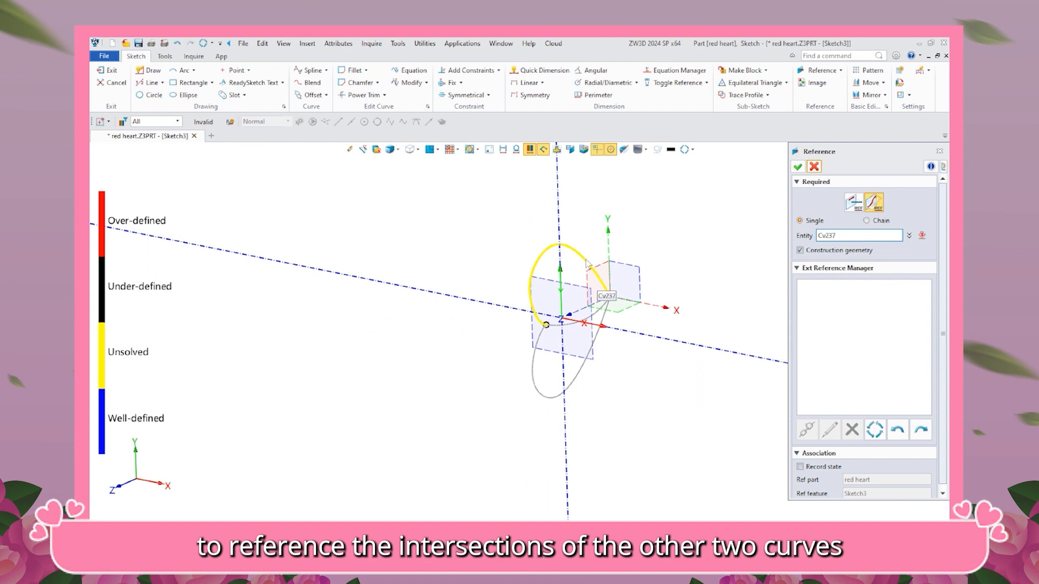
pyautogui.click(588, 264)
pyautogui.click(581, 380)
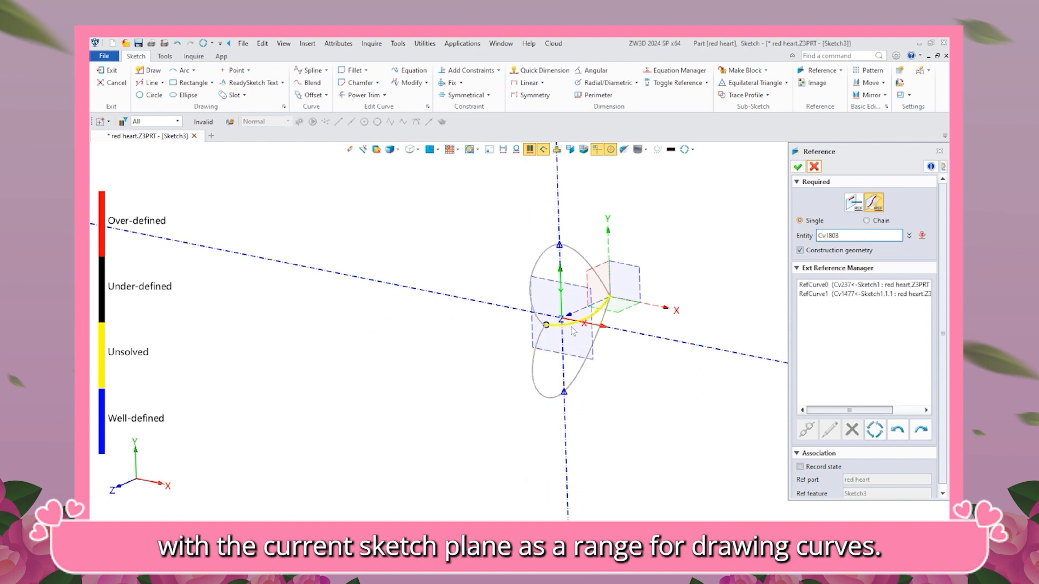
pyautogui.click(797, 167)
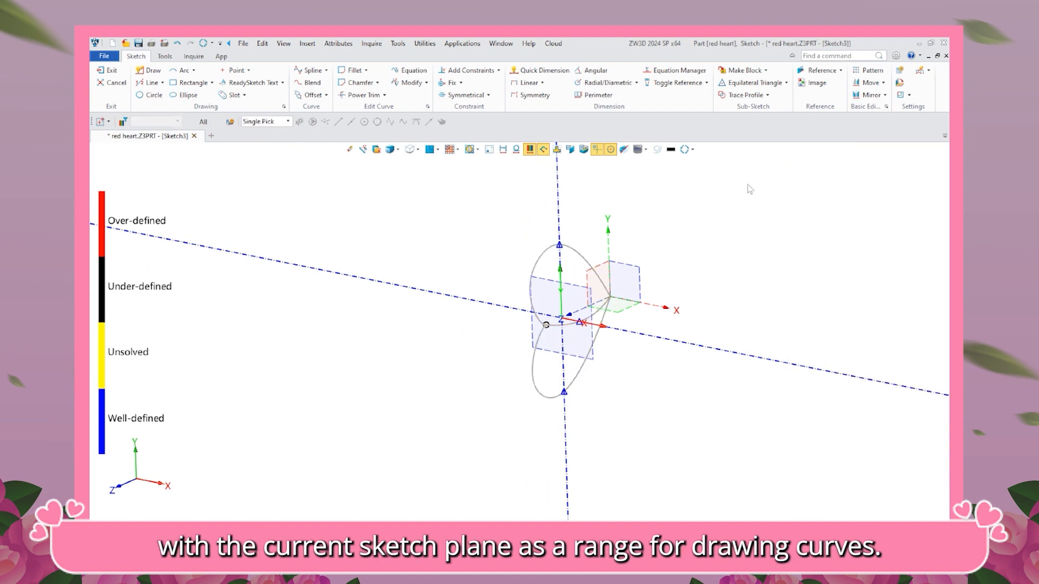
# Draw a five-point spline through the three reference points, with one bulging interior point on each side of the X axis
pyautogui.click(430, 150)
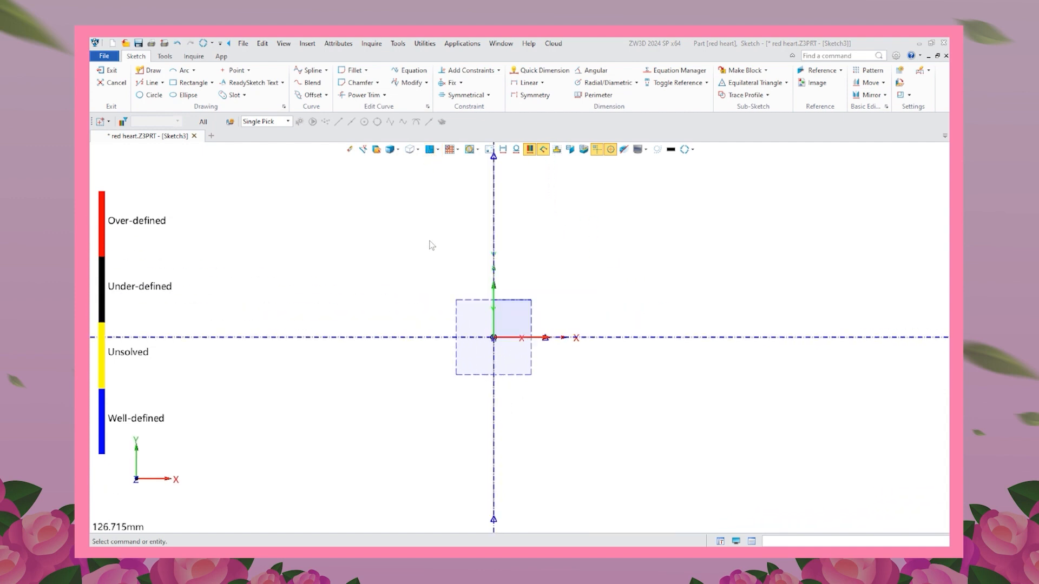
pyautogui.click(309, 70)
pyautogui.click(472, 184)
pyautogui.click(521, 215)
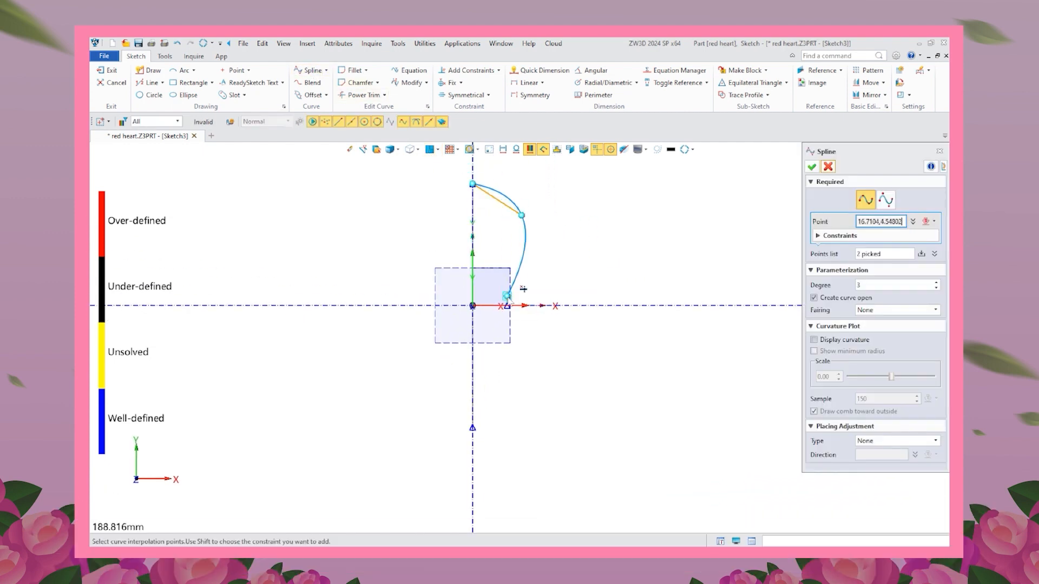
pyautogui.click(507, 306)
pyautogui.click(522, 384)
pyautogui.click(472, 428)
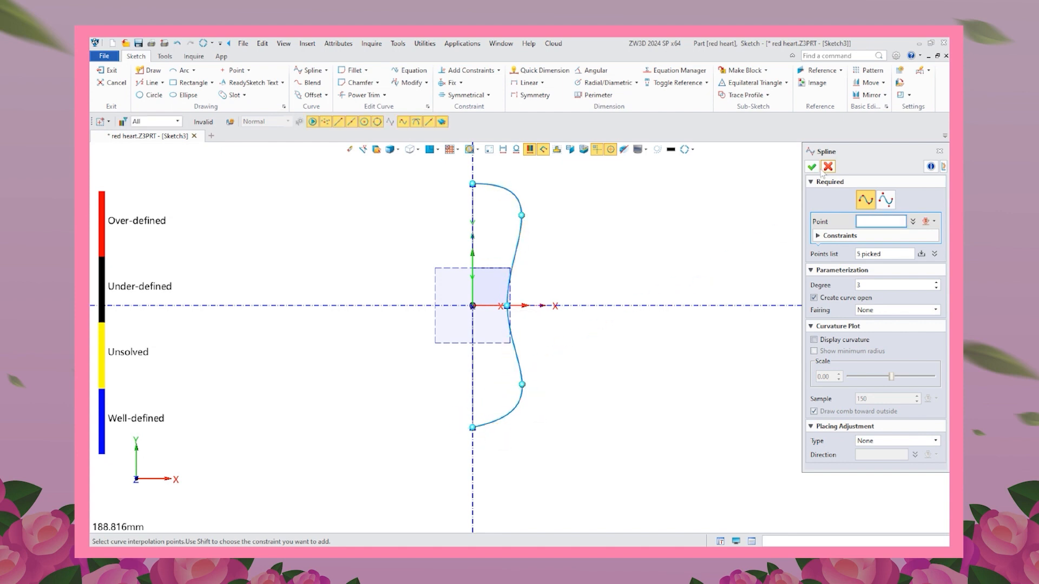
pyautogui.click(812, 167)
# Constrain the cross-section spline's two bulging interior points to be symmetrical about the X axis
pyautogui.click(463, 95)
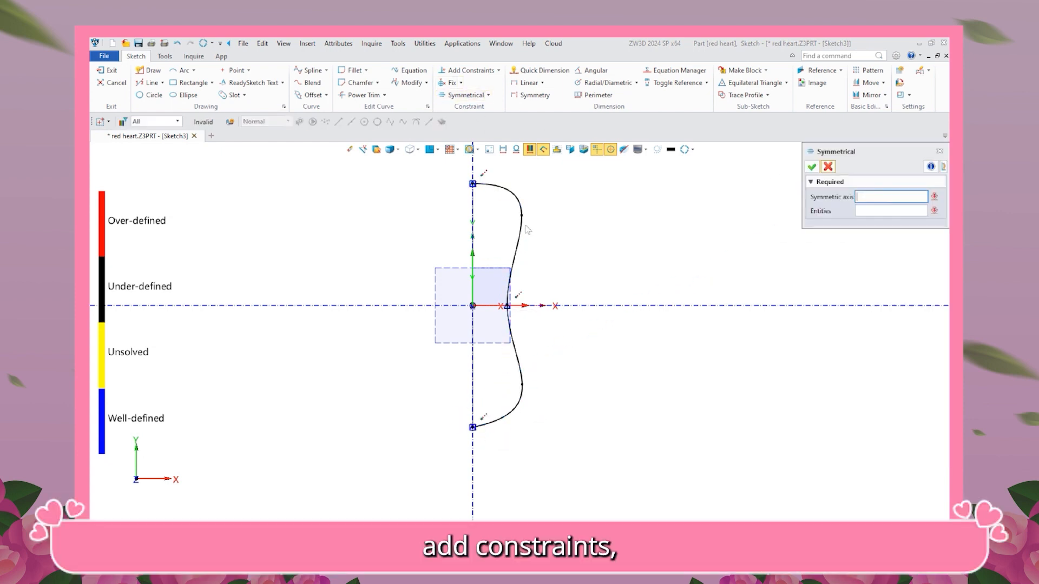
pyautogui.click(571, 305)
pyautogui.click(521, 216)
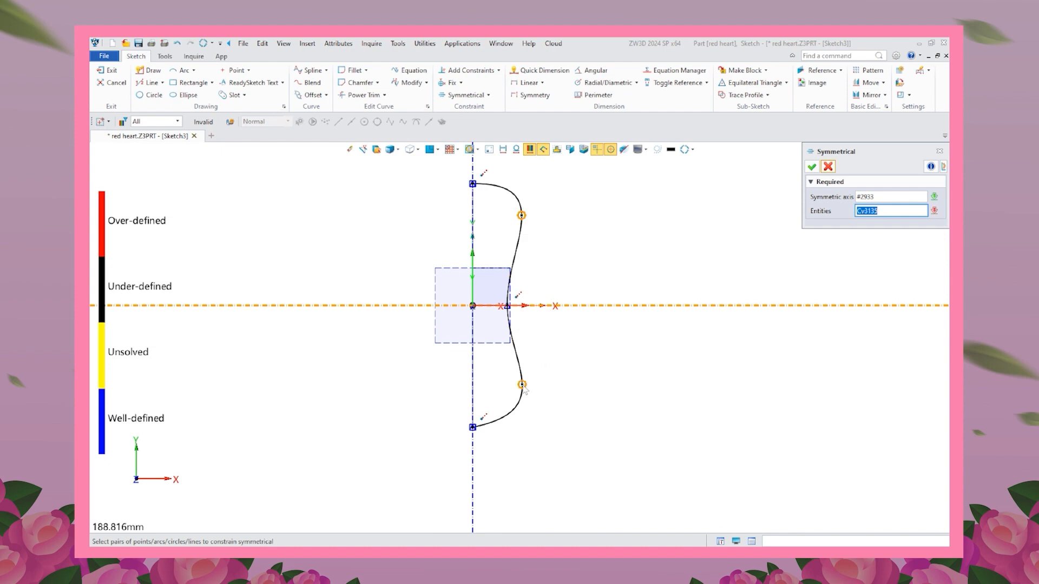
pyautogui.click(522, 384)
# Dimension the distance between the two symmetrical spline points as 75 mm
pyautogui.click(544, 71)
pyautogui.click(521, 226)
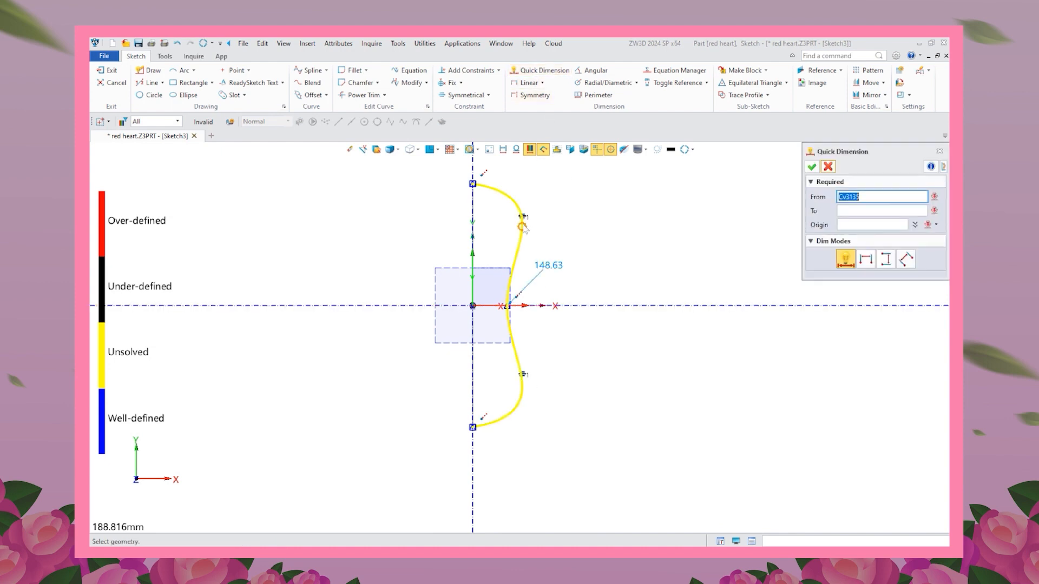
pyautogui.click(522, 384)
pyautogui.click(566, 357)
pyautogui.write('75')
pyautogui.press('Return')
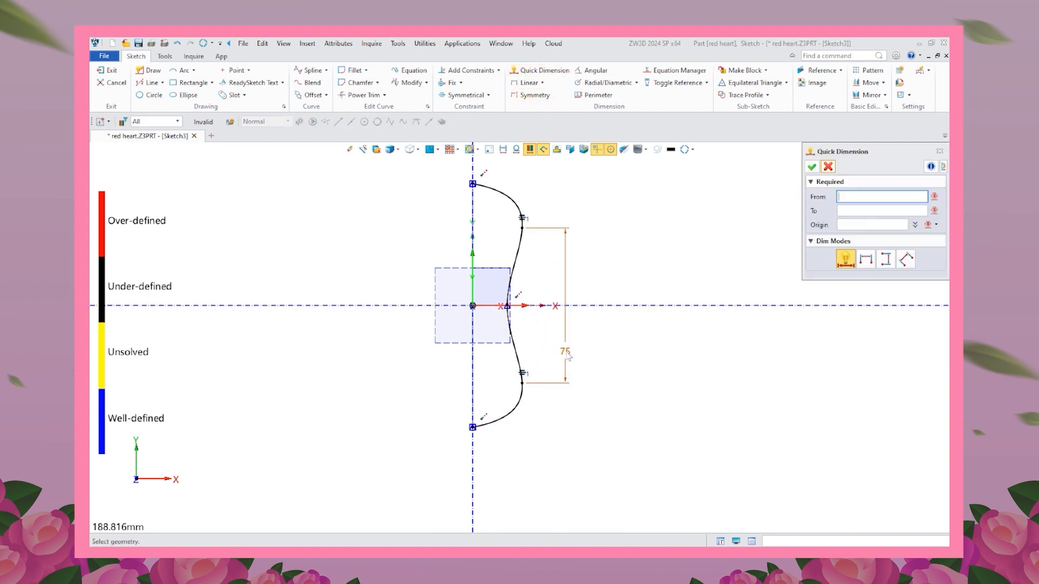
# Dimension the lower symmetrical spline point 13.5 mm from the Y axis, and finish the sketch
pyautogui.click(514, 409)
pyautogui.click(472, 392)
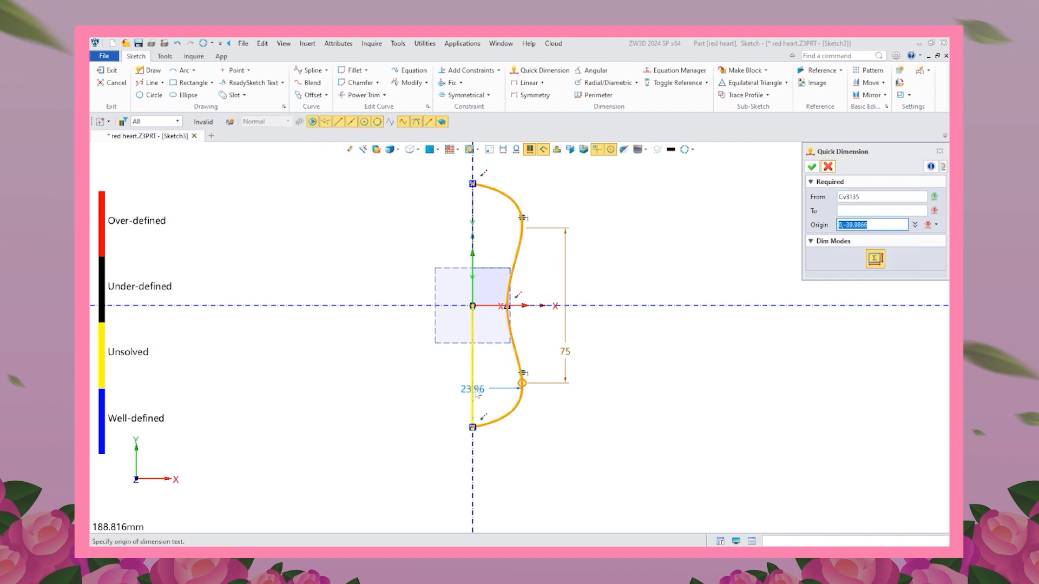
pyautogui.click(506, 458)
pyautogui.press('Return')
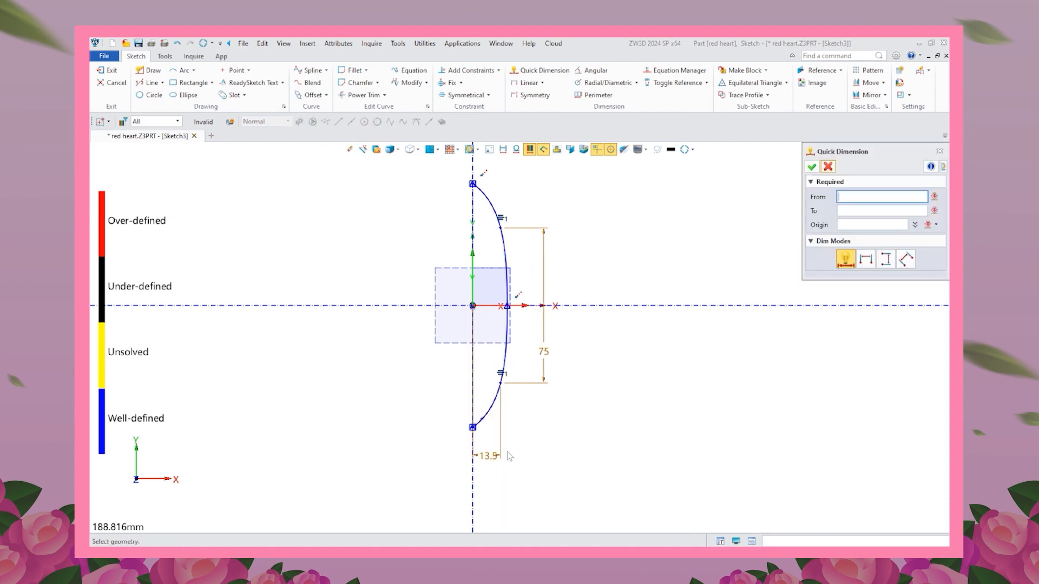
pyautogui.click(812, 167)
pyautogui.click(108, 70)
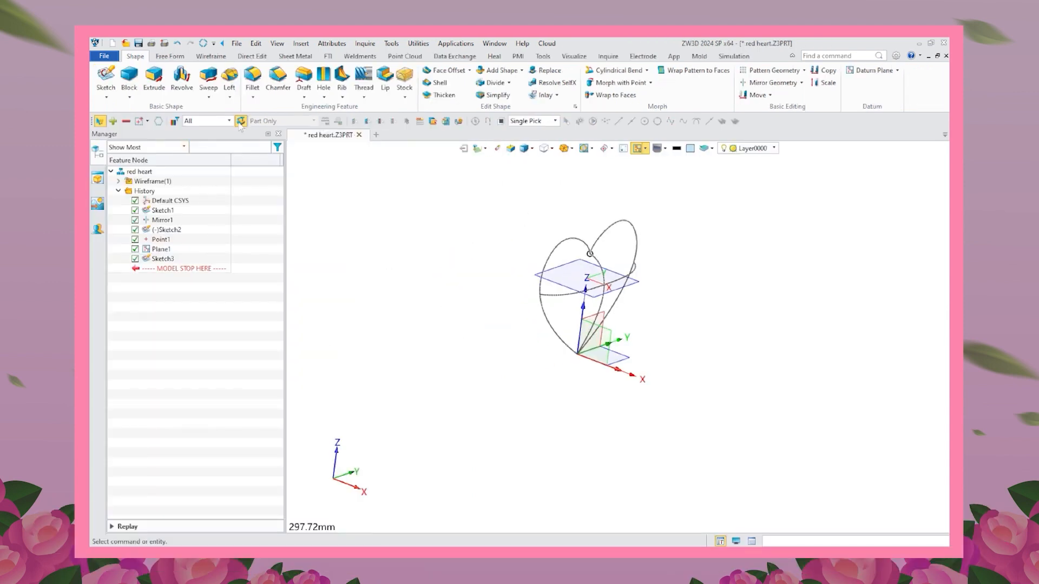
# Start a Curve Mesh with the first outline half, the thickness spline and the mirrored outline half as U curves and the cross-section spline as V curve
pyautogui.click(172, 56)
pyautogui.click(180, 81)
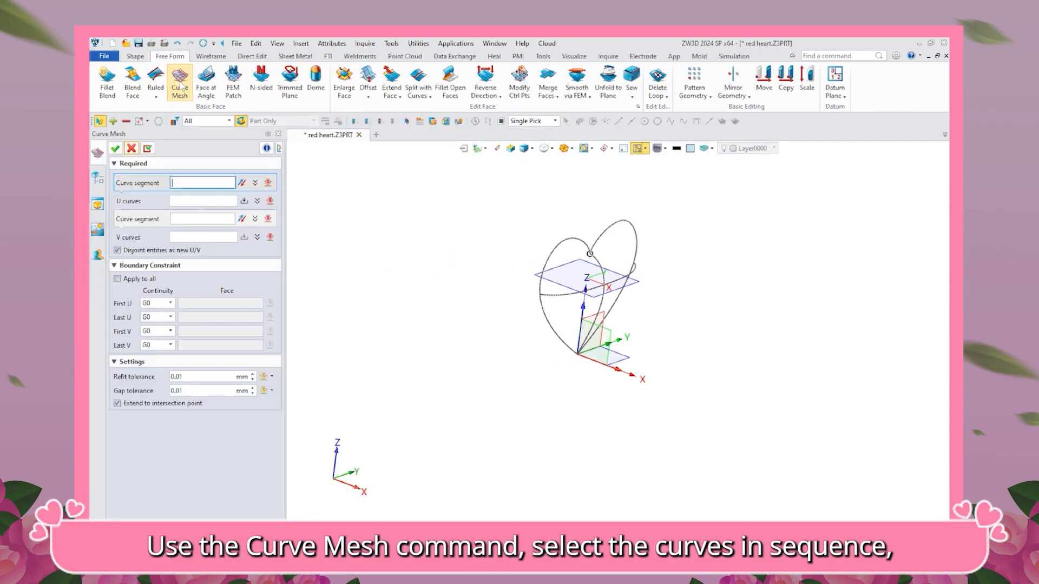
pyautogui.click(539, 329)
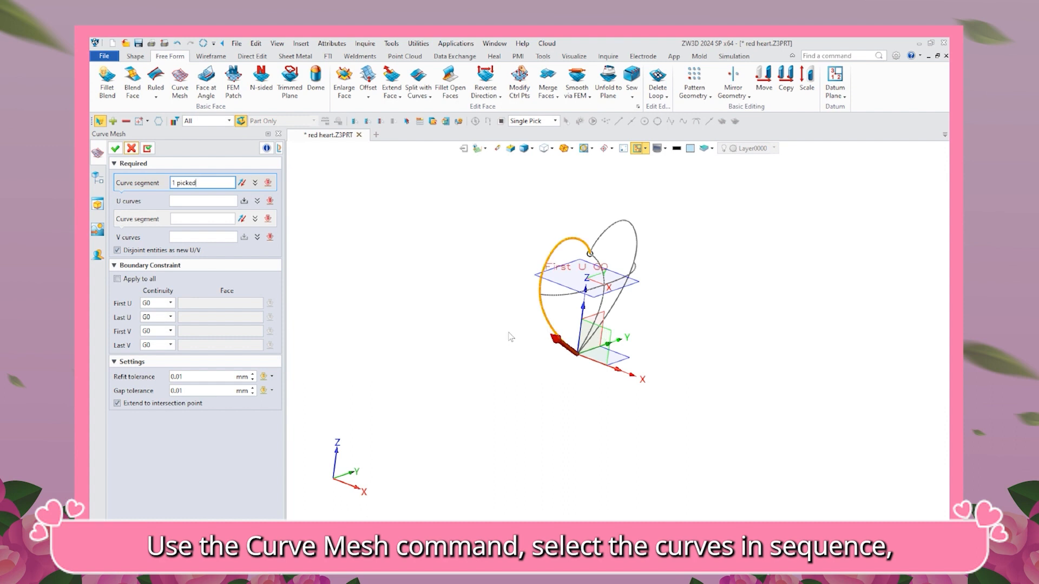
pyautogui.middleClick(510, 337)
pyautogui.click(644, 270)
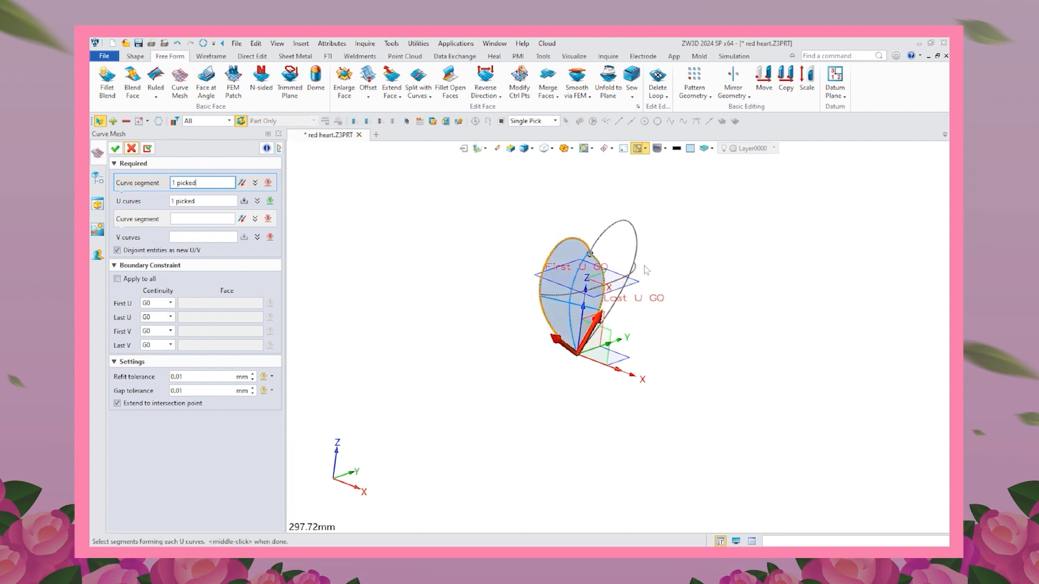
pyautogui.click(640, 234)
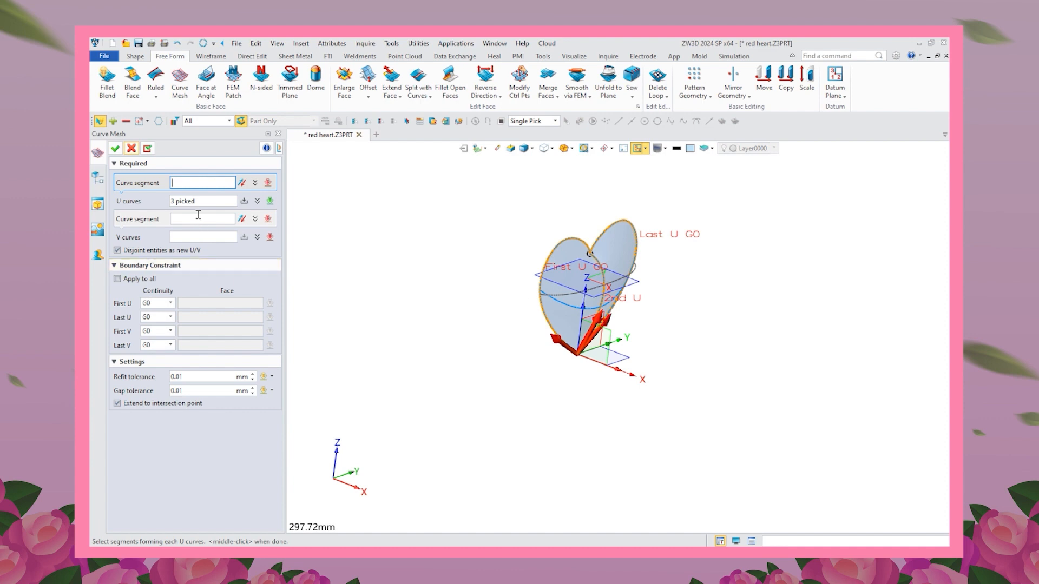
pyautogui.middleClick(644, 320)
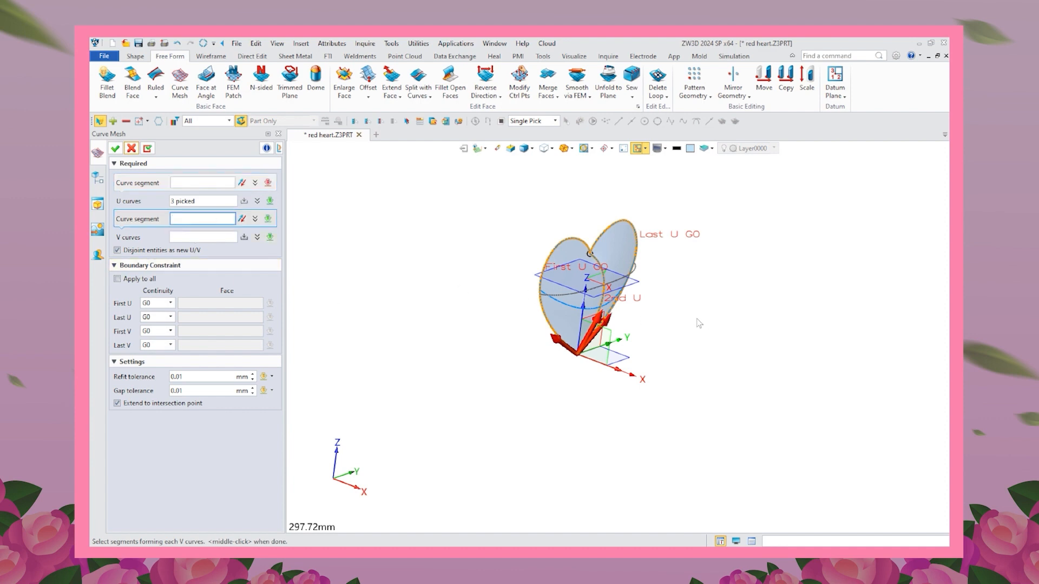
pyautogui.click(581, 294)
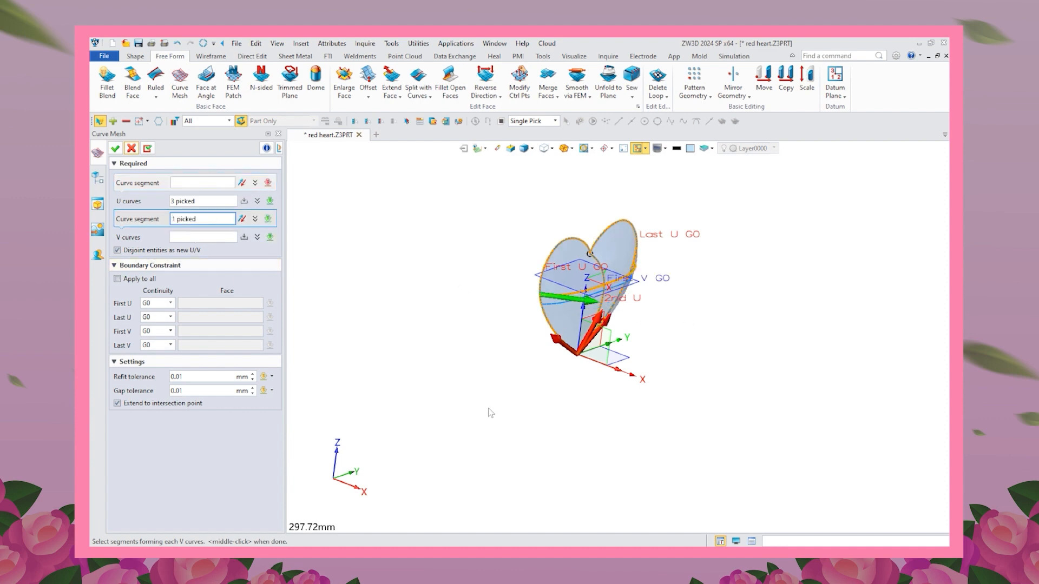
# Set the mesh's boundary continuity to Normal, apply it to all boundaries, and create the surface for one side of the heart
pyautogui.click(170, 303)
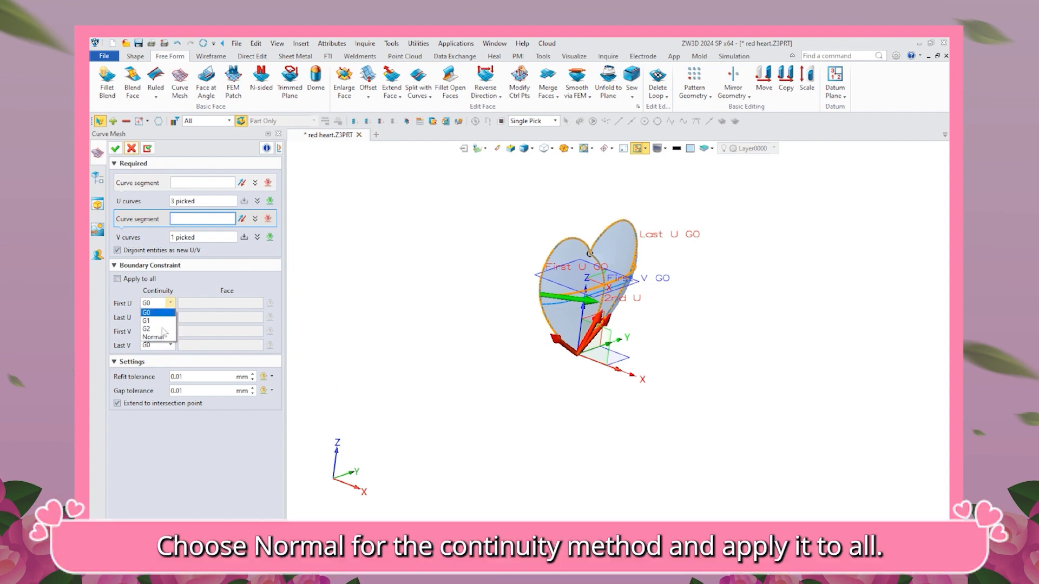
pyautogui.click(164, 340)
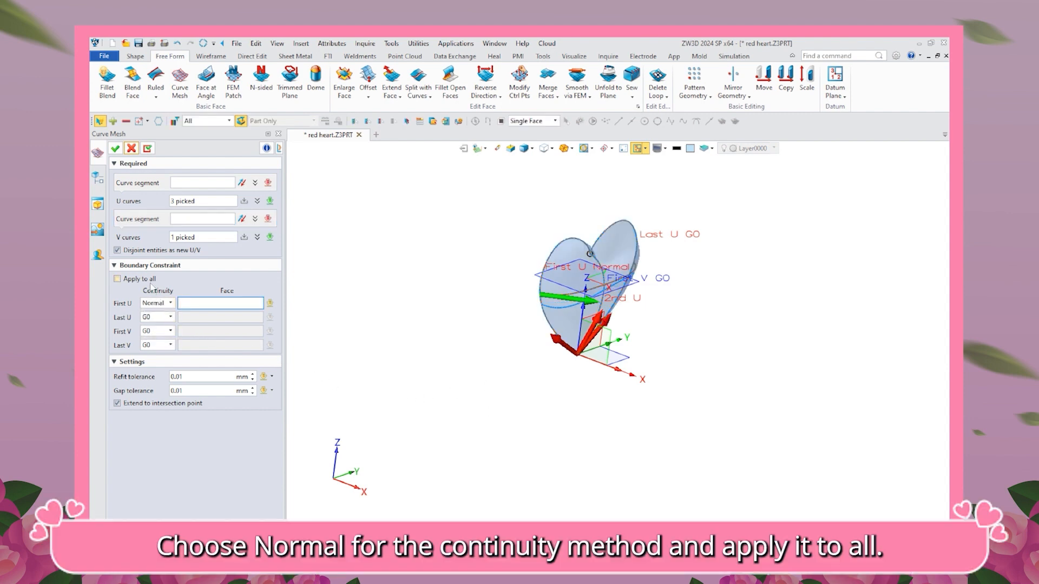
pyautogui.click(117, 278)
pyautogui.click(115, 148)
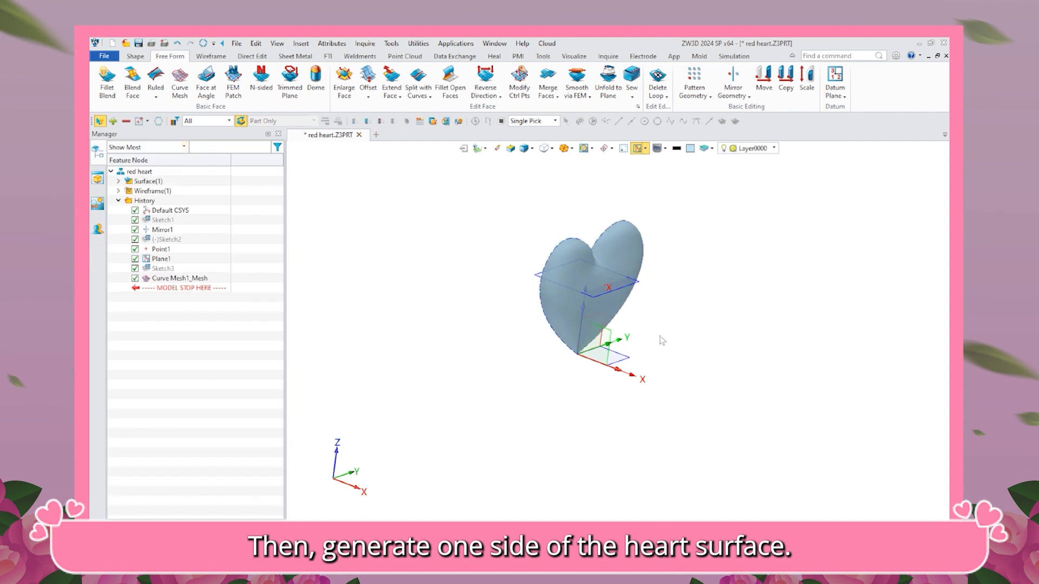
# Mirror the heart surface as a copy about the default YZ plane
pyautogui.moveTo(658, 341); pyautogui.dragTo(502, 381, button='middle')
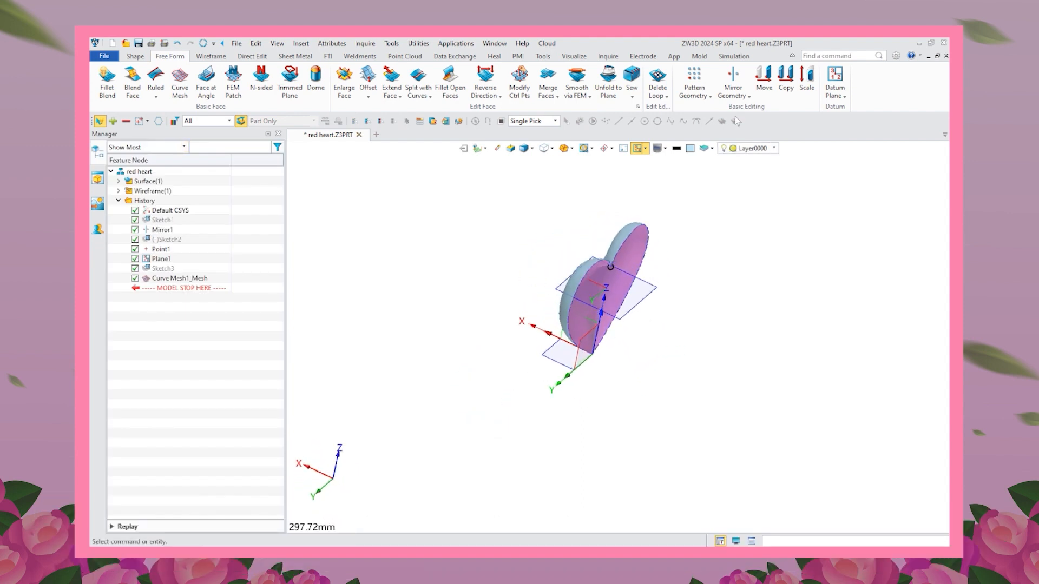
pyautogui.click(733, 76)
pyautogui.click(601, 266)
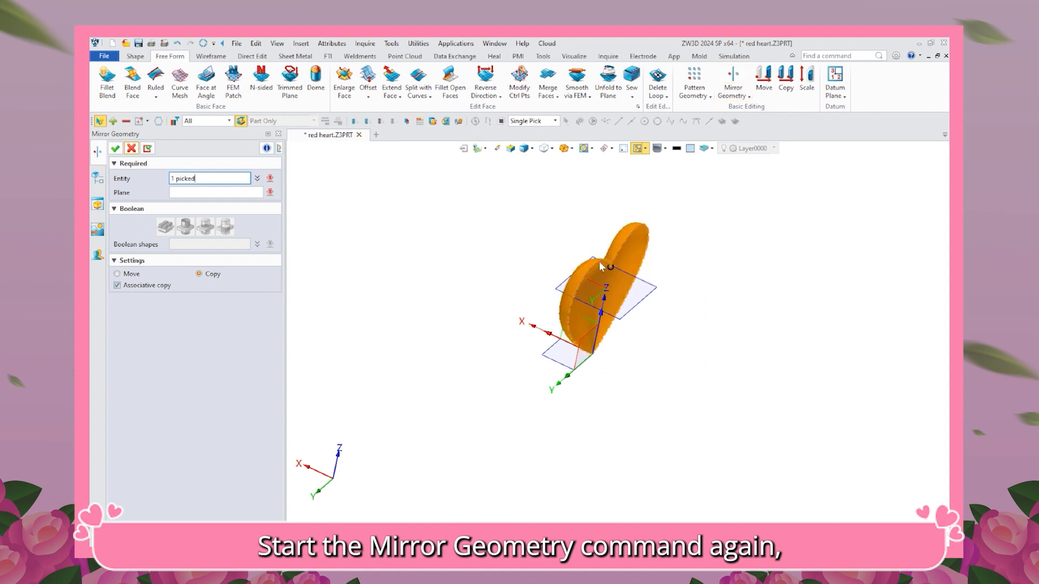
pyautogui.click(224, 193)
pyautogui.click(577, 372)
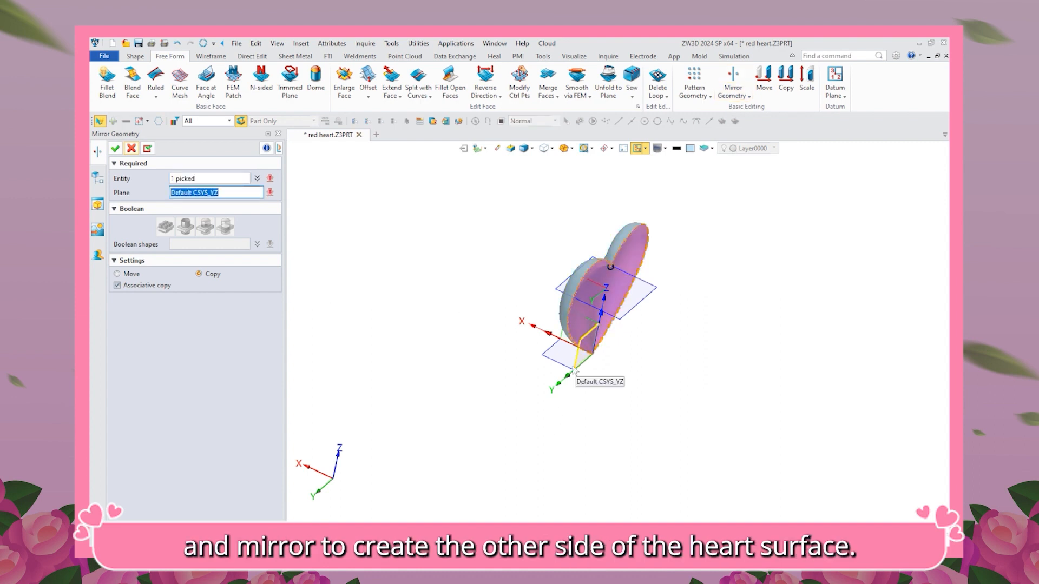
pyautogui.click(115, 149)
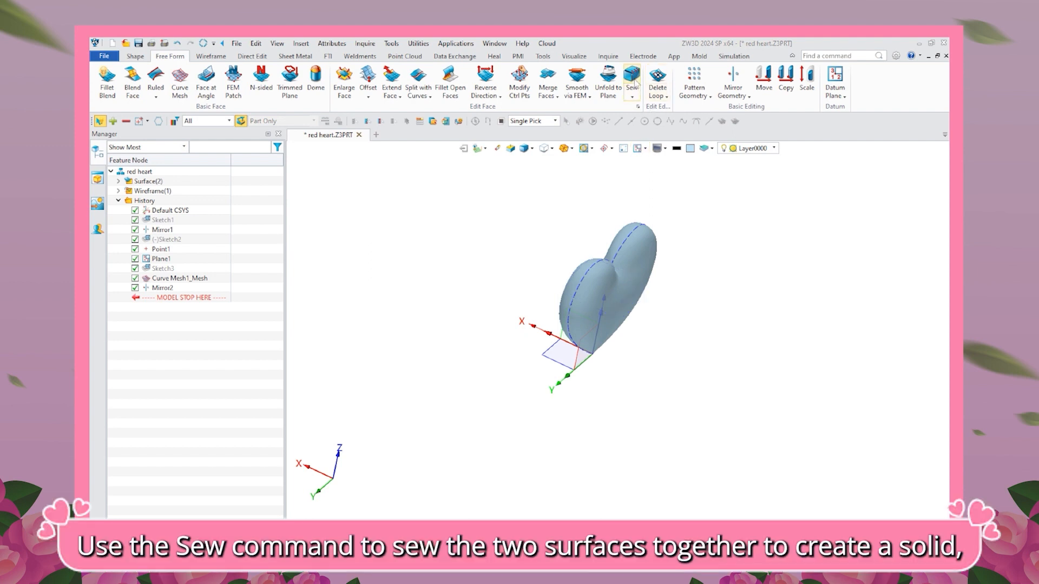
# Sew the two heart surfaces together into a solid, with one as the base and the other as the operator
pyautogui.click(633, 81)
pyautogui.click(586, 259)
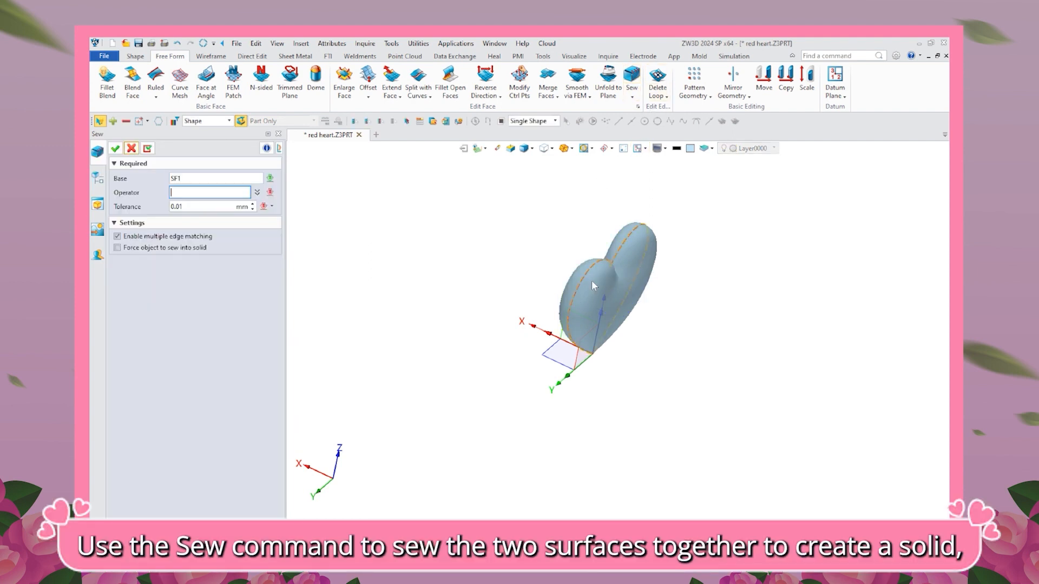
pyautogui.click(595, 287)
pyautogui.click(601, 299)
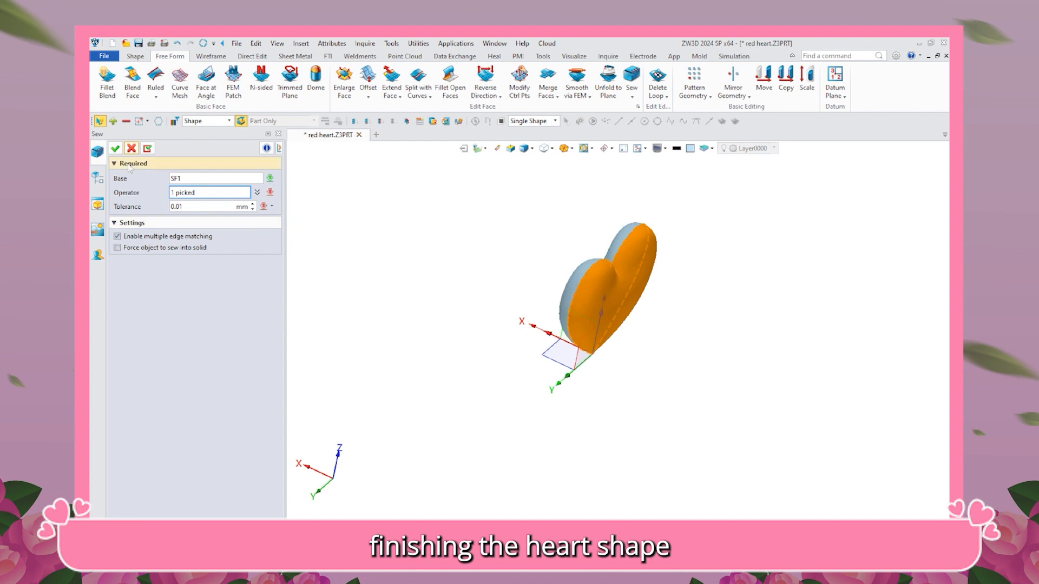
pyautogui.click(115, 149)
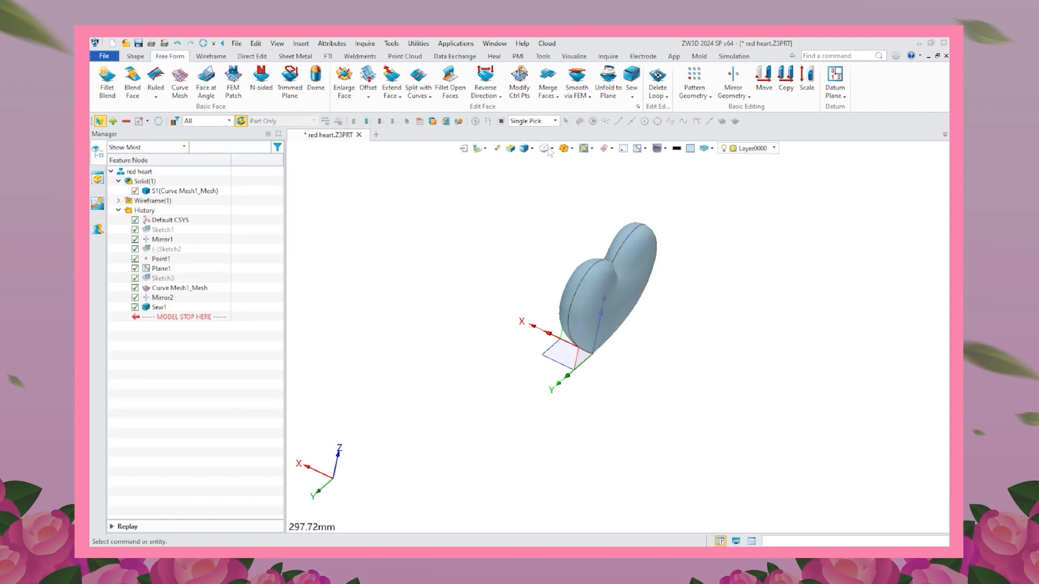
# Apply the Metal texture to both faces of the heart solid
pyautogui.click(575, 61)
pyautogui.click(410, 99)
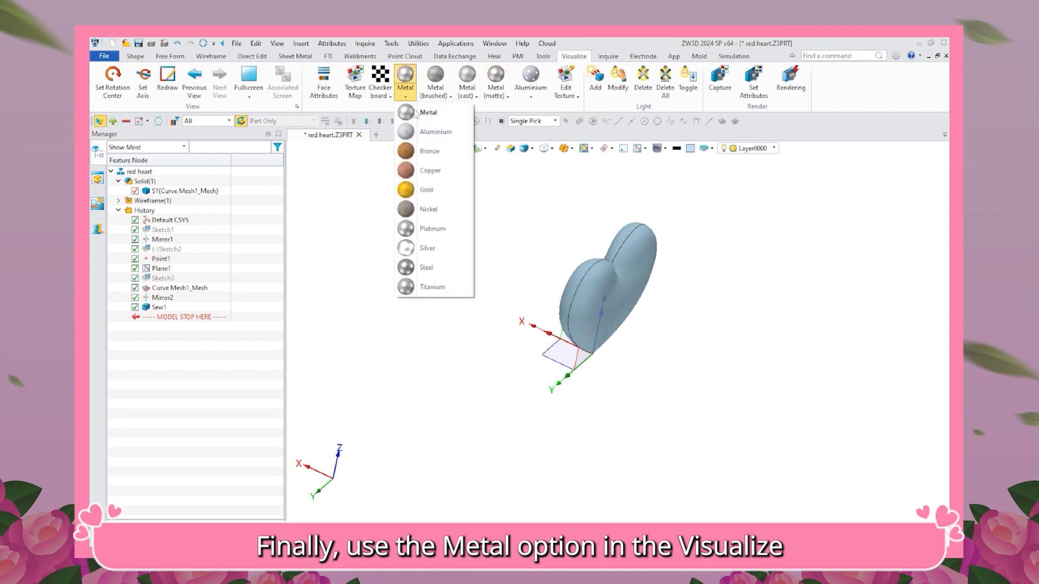
pyautogui.click(418, 114)
pyautogui.moveTo(437, 187); pyautogui.dragTo(698, 411)
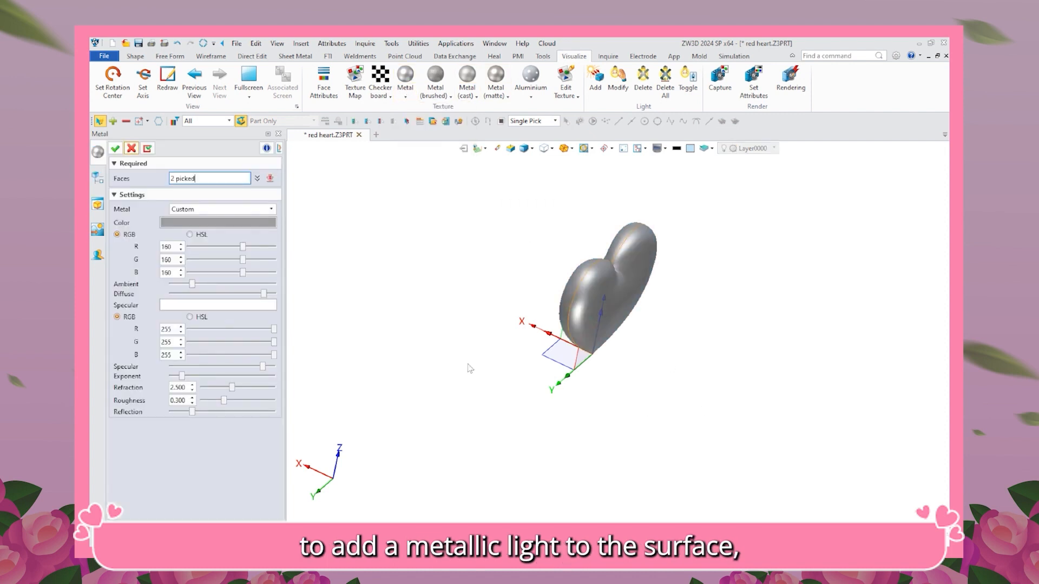
# Set the metal texture's colour to red (255, 0, 0), finish it, and view the heart from the front
pyautogui.click(217, 225)
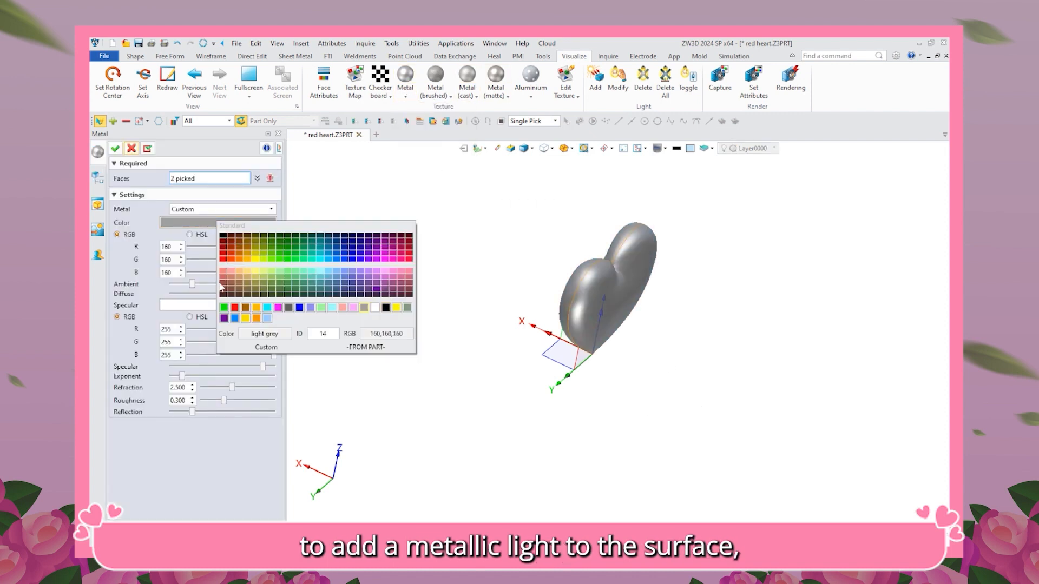
pyautogui.click(238, 314)
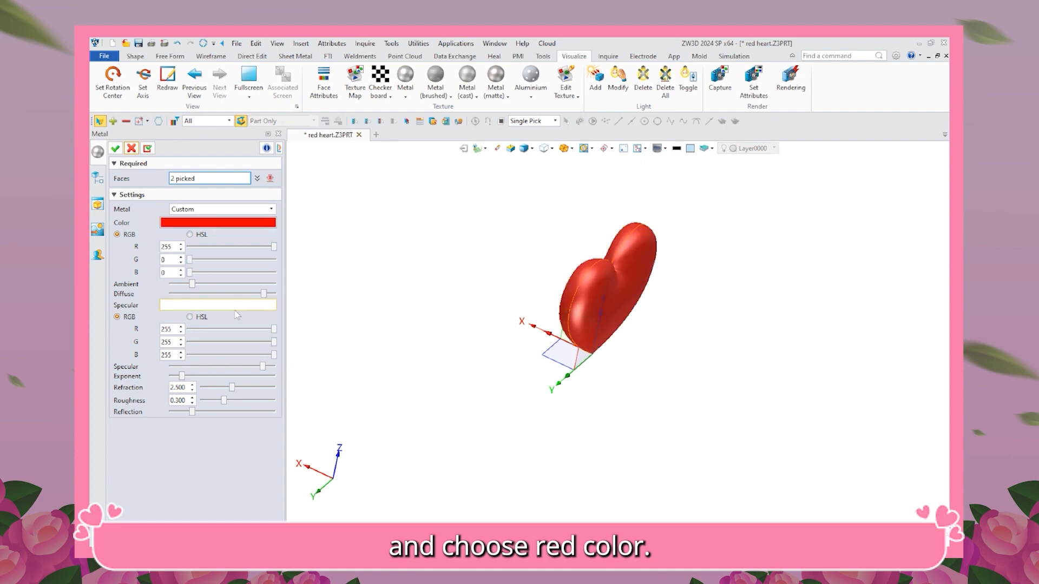
pyautogui.click(115, 148)
pyautogui.moveTo(562, 345); pyautogui.dragTo(491, 318, button='middle')
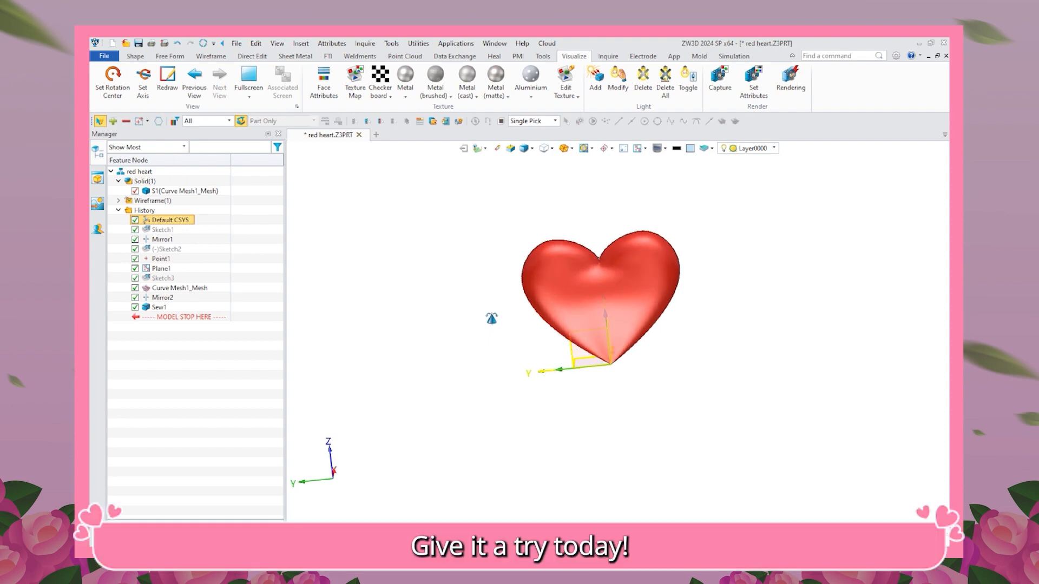